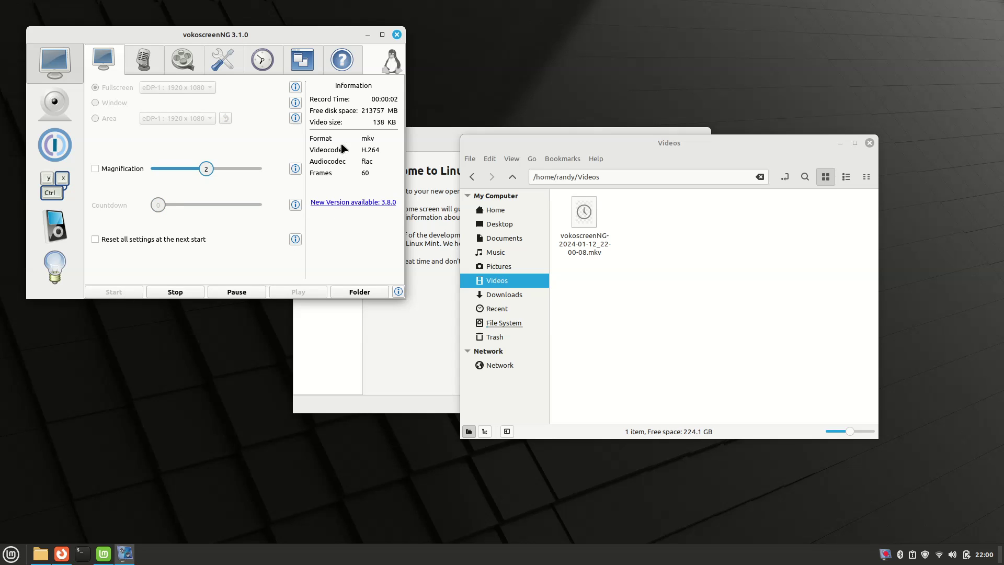
Minimize the vokoscreenNG screen recorder window.
{"action": "left_click", "coordinate": [368, 34]}
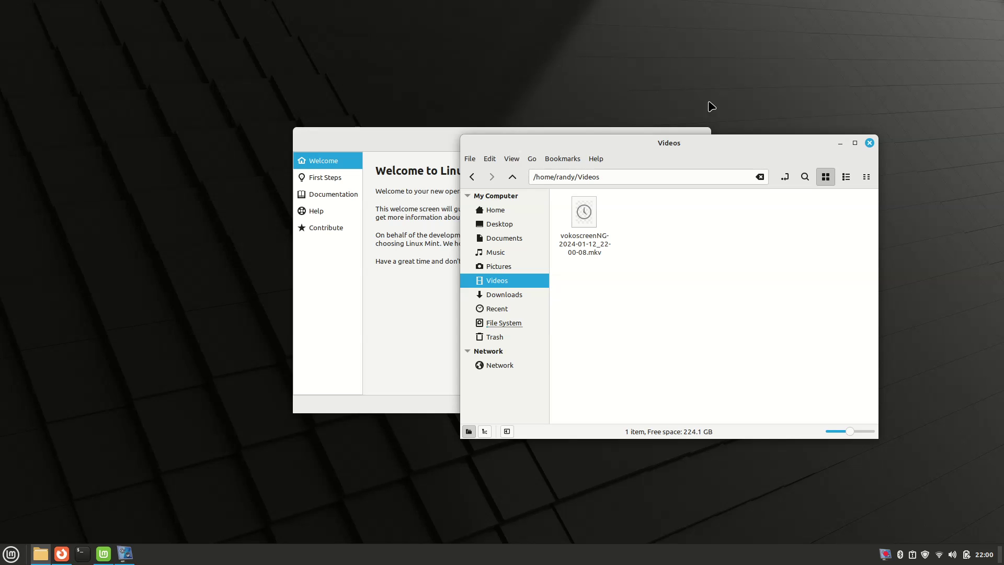
Minimize the Nemo Videos folder window so only the Welcome window remains.
{"action": "left_click", "coordinate": [840, 143]}
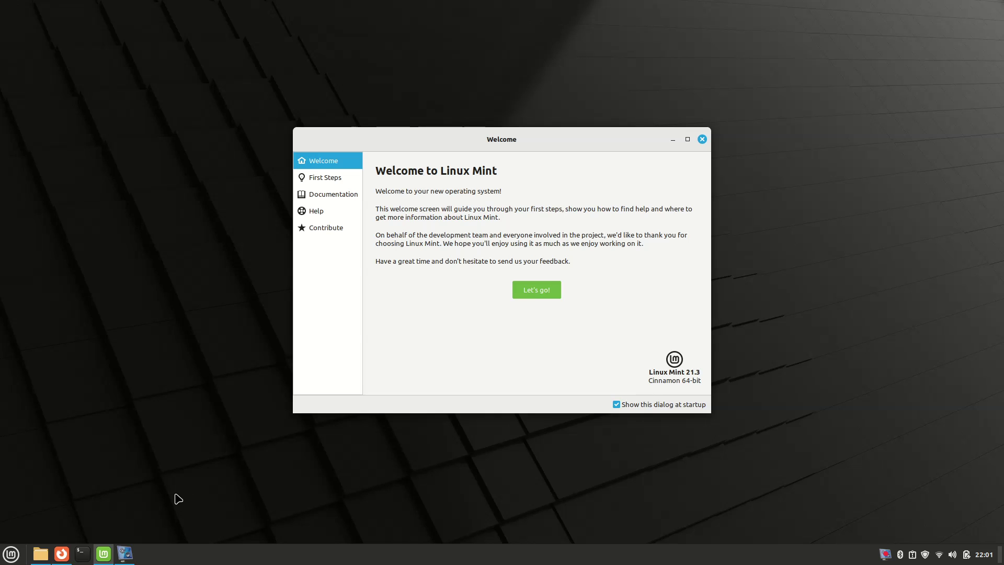
Launch Hypnotix from the menu search and open the TV Channels USA list.
{"action": "left_click", "coordinate": [11, 553]}
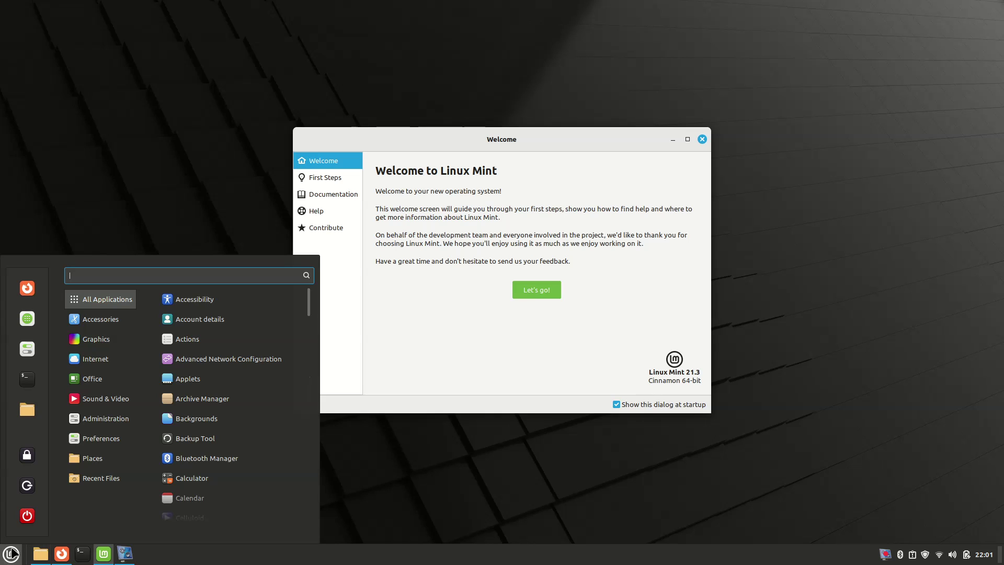
{"action": "type", "text": "welc"}
{"action": "key", "text": "Return"}
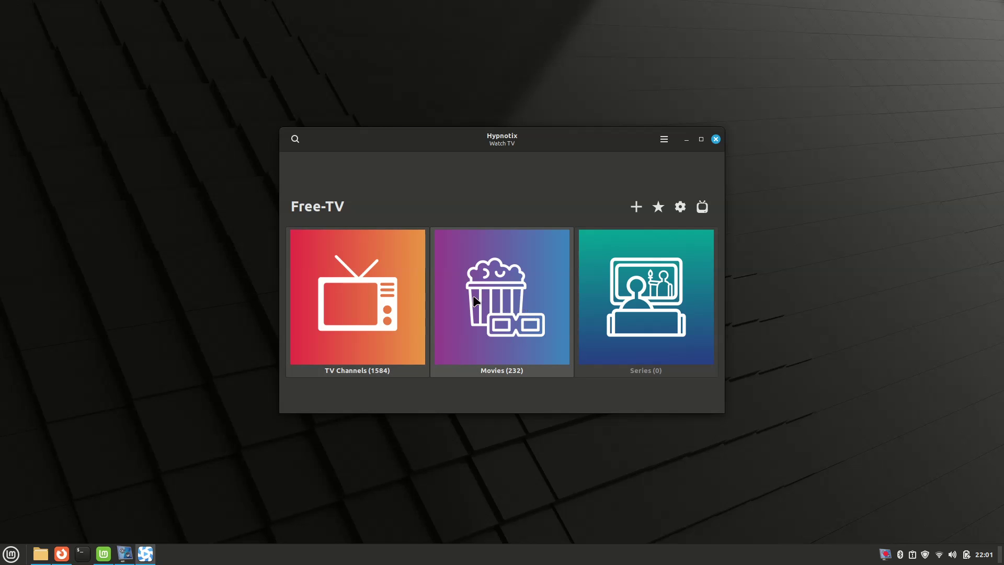
{"action": "left_click", "coordinate": [411, 317]}
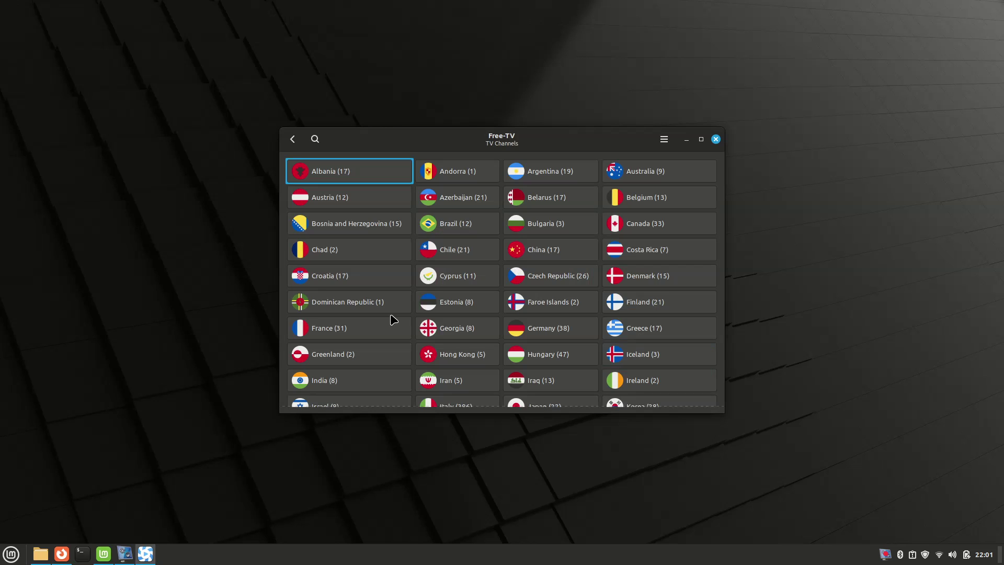
{"action": "scroll", "coordinate": [518, 324], "scroll_direction": "down", "scroll_amount": 10}
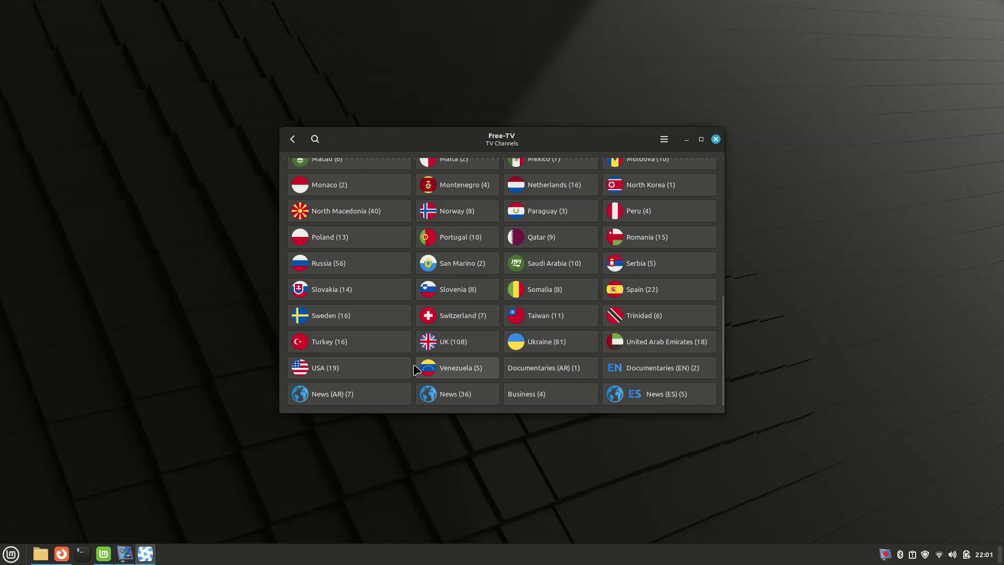
{"action": "left_click", "coordinate": [363, 370]}
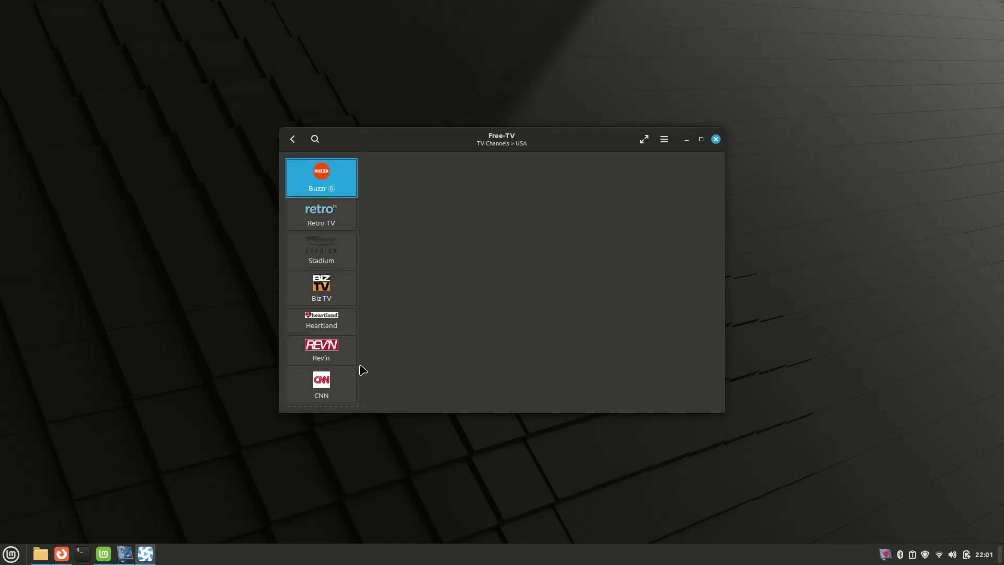
{"action": "scroll", "coordinate": [307, 346], "scroll_direction": "down", "scroll_amount": 5}
{"action": "scroll", "coordinate": [306, 343], "scroll_direction": "up", "scroll_amount": 3}
{"action": "scroll", "coordinate": [306, 340], "scroll_direction": "up", "scroll_amount": 5}
Close the Hypnotix TV player window.
{"action": "left_click", "coordinate": [715, 138]}
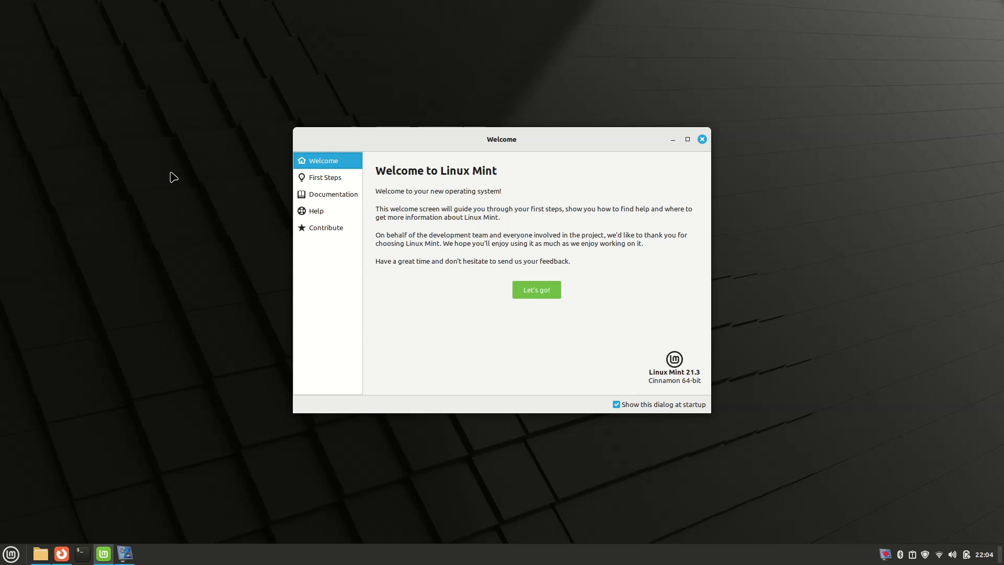
Create a new empty document on the desktop named Text.
{"action": "right_click", "coordinate": [156, 273]}
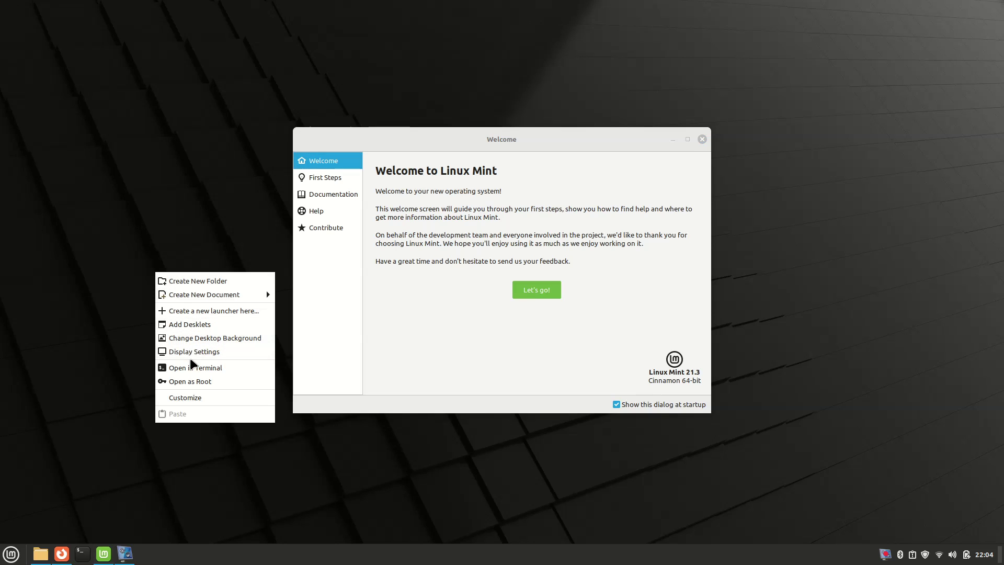
{"action": "mouse_move", "coordinate": [263, 299]}
{"action": "left_click", "coordinate": [308, 314]}
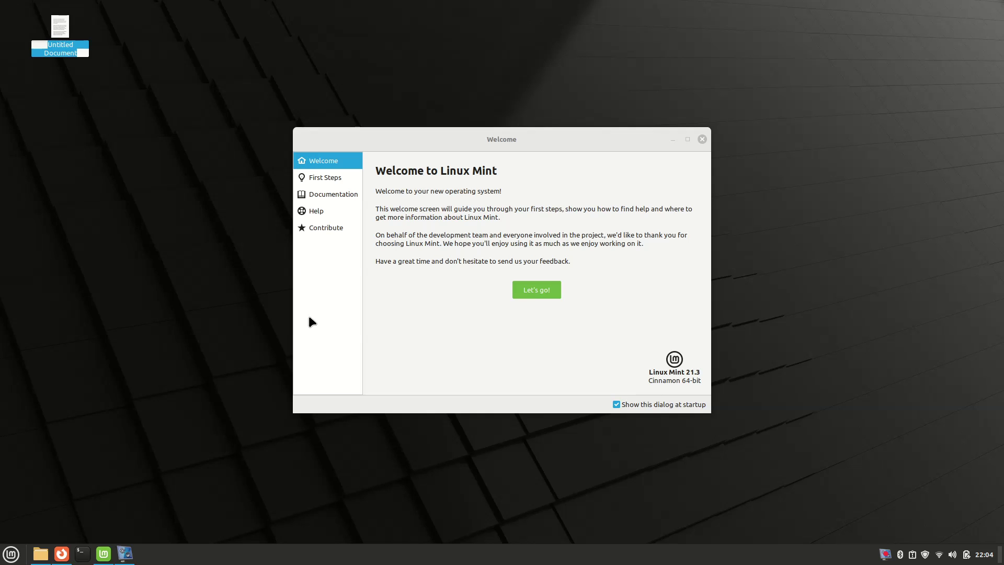
{"action": "type", "text": "Text"}
{"action": "key", "text": "Return"}
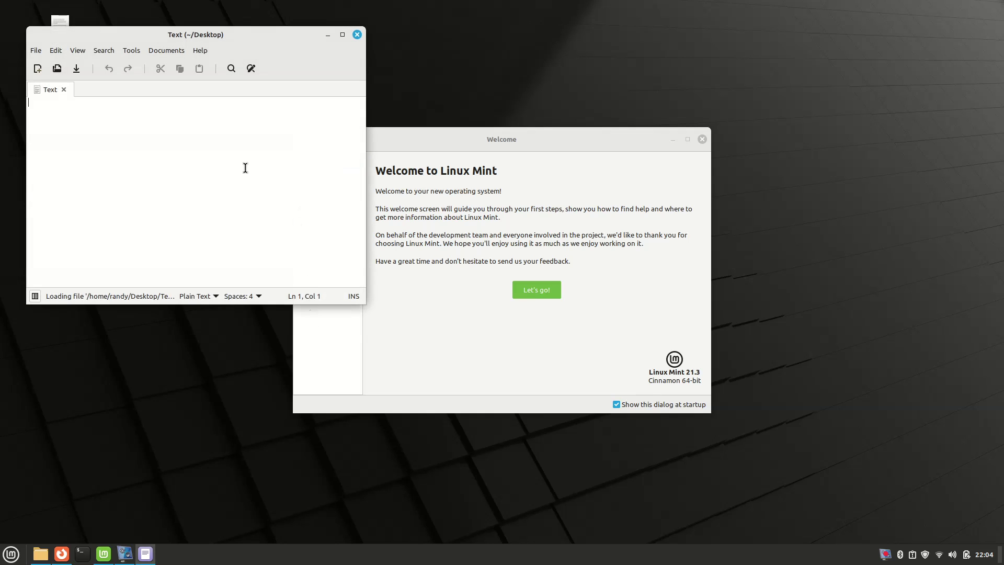
Write 'Test test' in Xed, save the file, and close the editor.
{"action": "type", "text": "Test tes"}
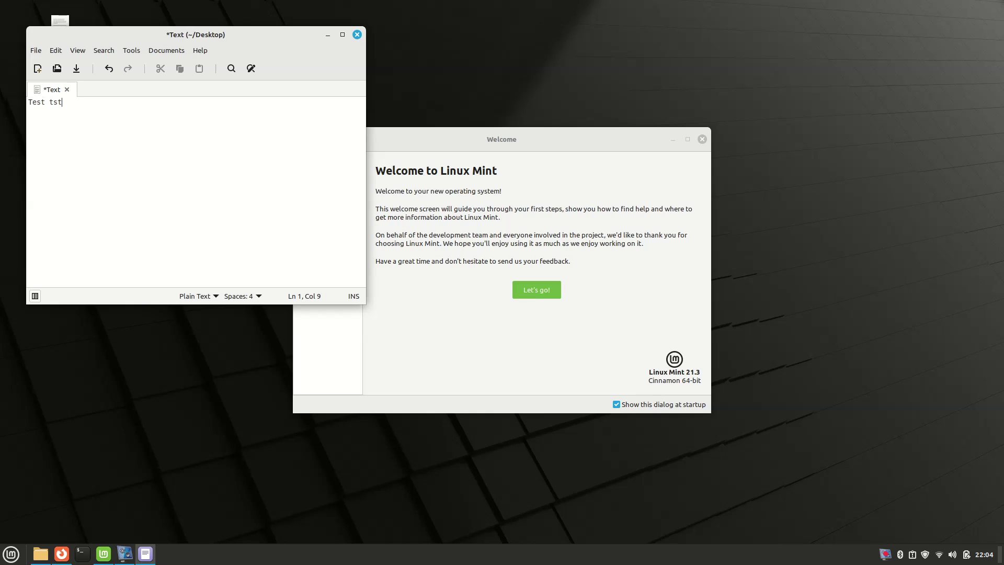
{"action": "type", "text": "t"}
{"action": "key", "text": "ctrl+s"}
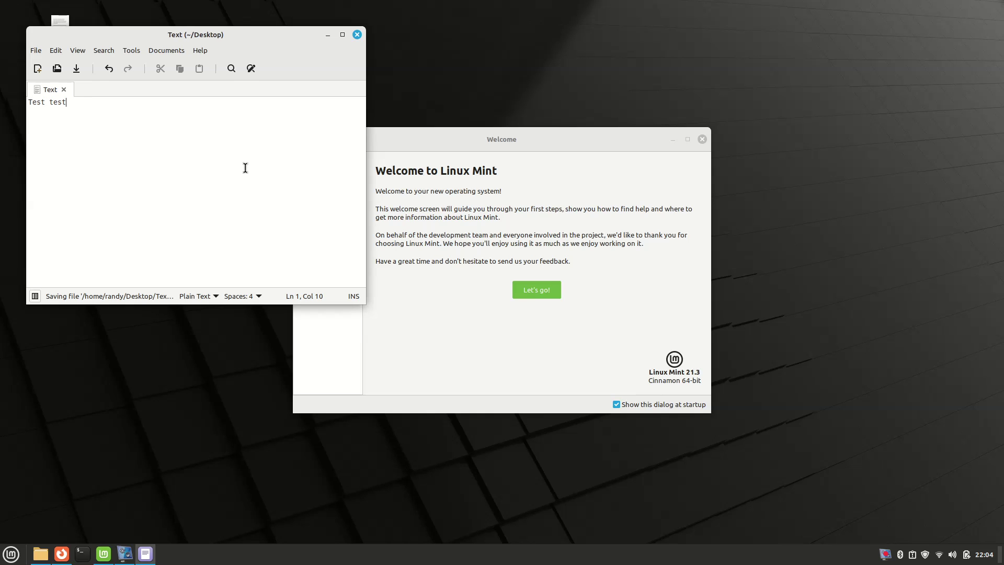
{"action": "left_click", "coordinate": [357, 35]}
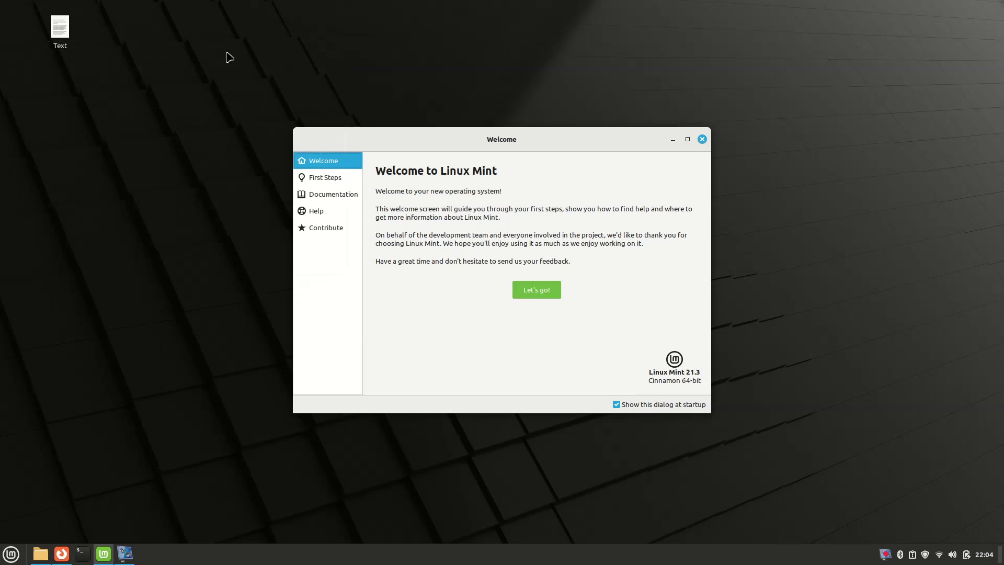
{"action": "right_click", "coordinate": [62, 32]}
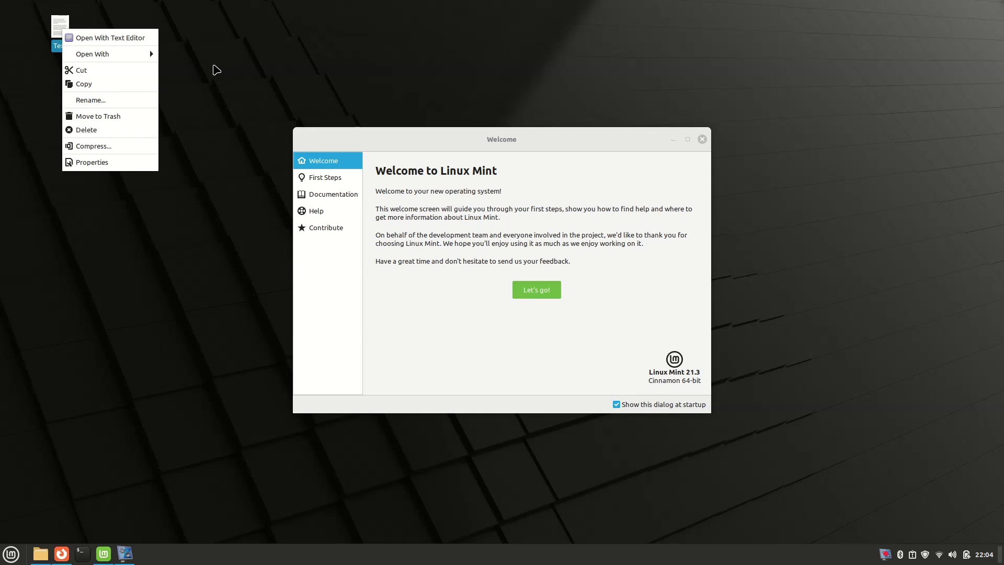
{"action": "left_click", "coordinate": [212, 68]}
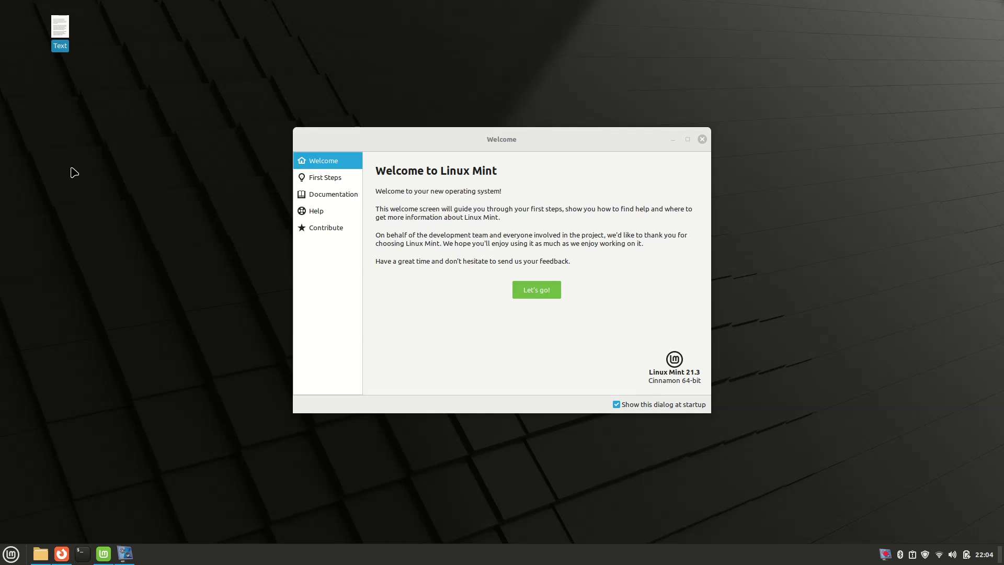
Open Desklets settings from the desktop menu and view the installed Clock, Photo frame, Launcher desklets.
{"action": "right_click", "coordinate": [80, 178]}
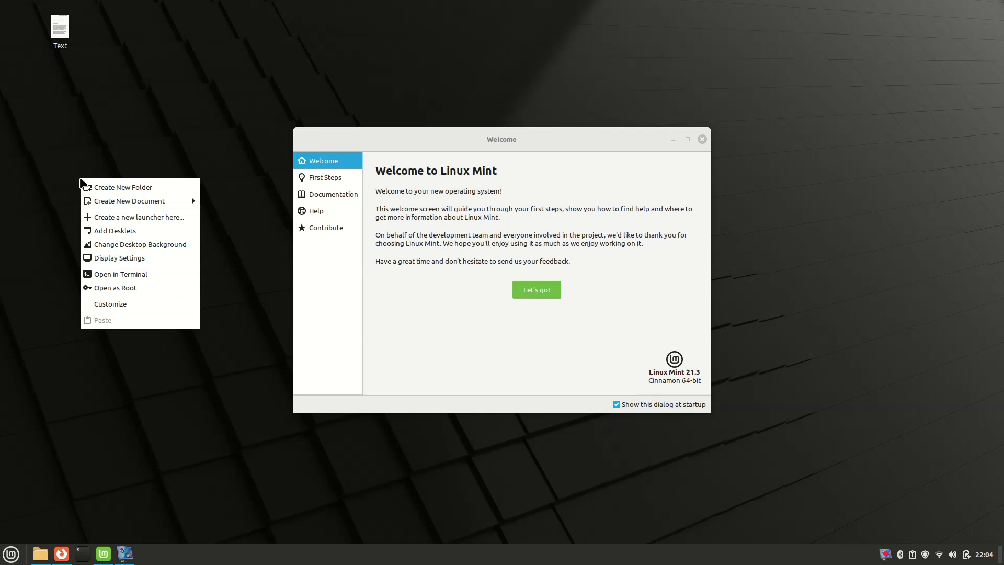
{"action": "left_click", "coordinate": [137, 231]}
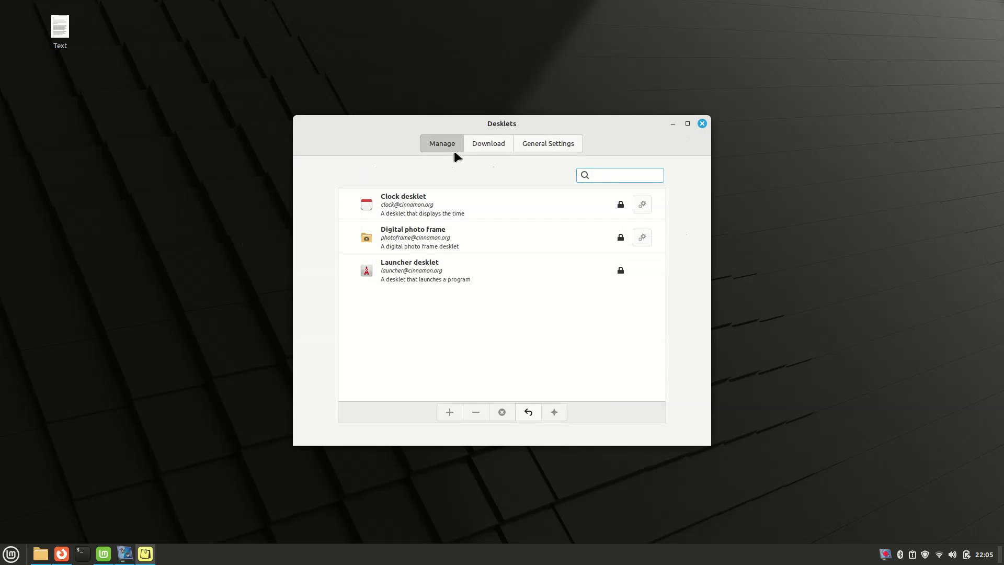
{"action": "left_click", "coordinate": [483, 143]}
{"action": "left_click", "coordinate": [445, 143]}
Open the Actions settings by searching 'acti' in the applications menu.
{"action": "key", "text": "super"}
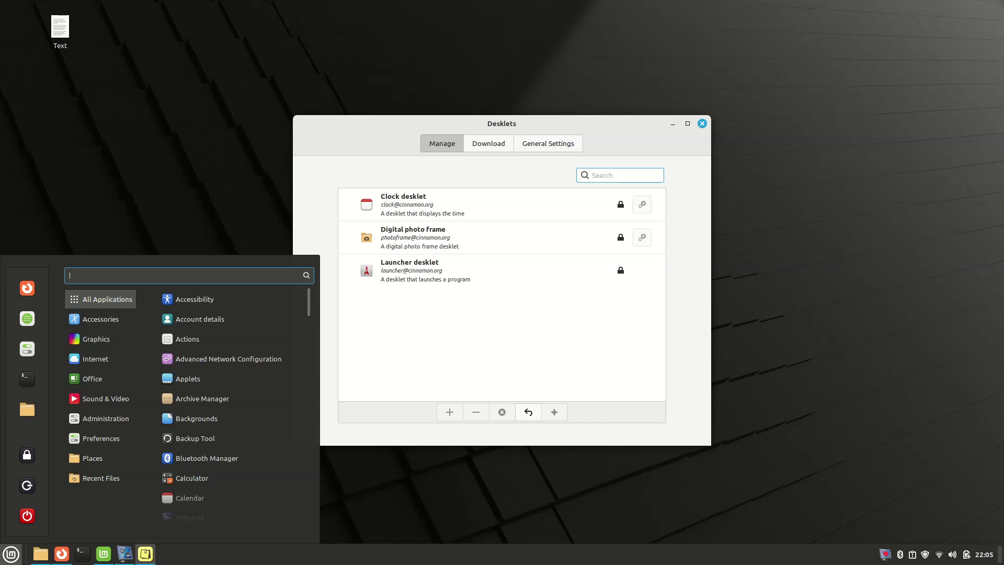
{"action": "type", "text": "acti"}
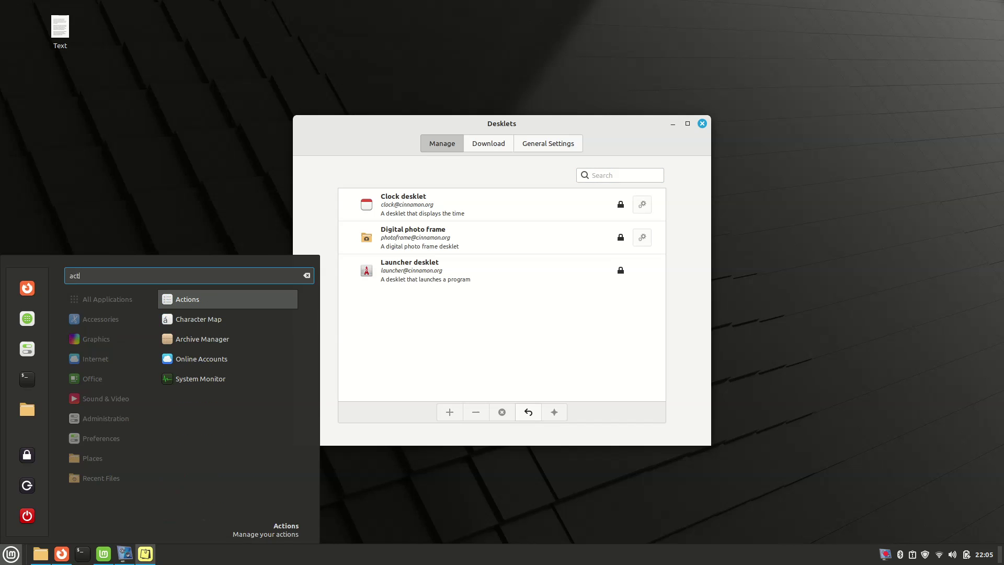
{"action": "left_click", "coordinate": [238, 306]}
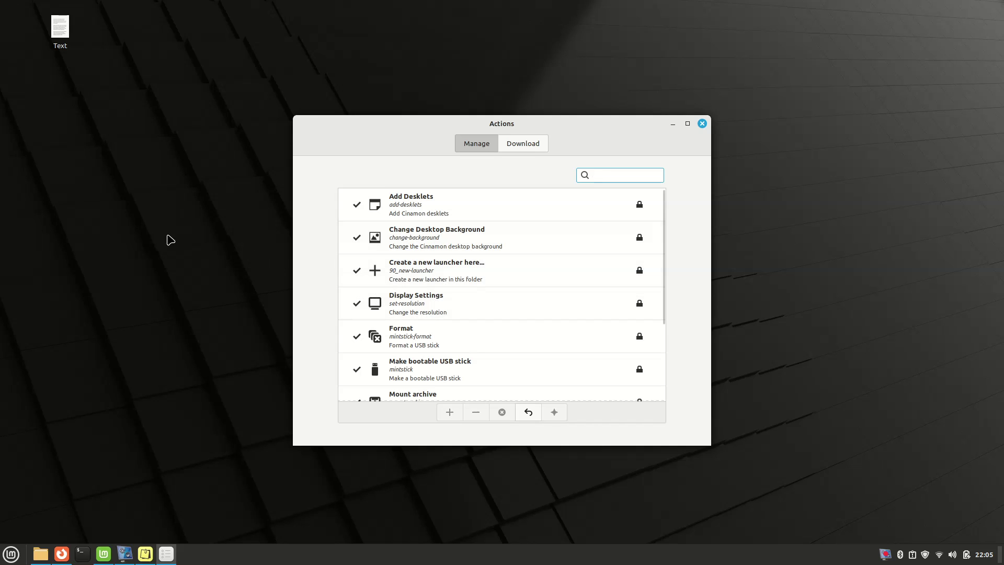
Scroll the installed actions list down until Verify appears.
{"action": "right_click", "coordinate": [147, 220]}
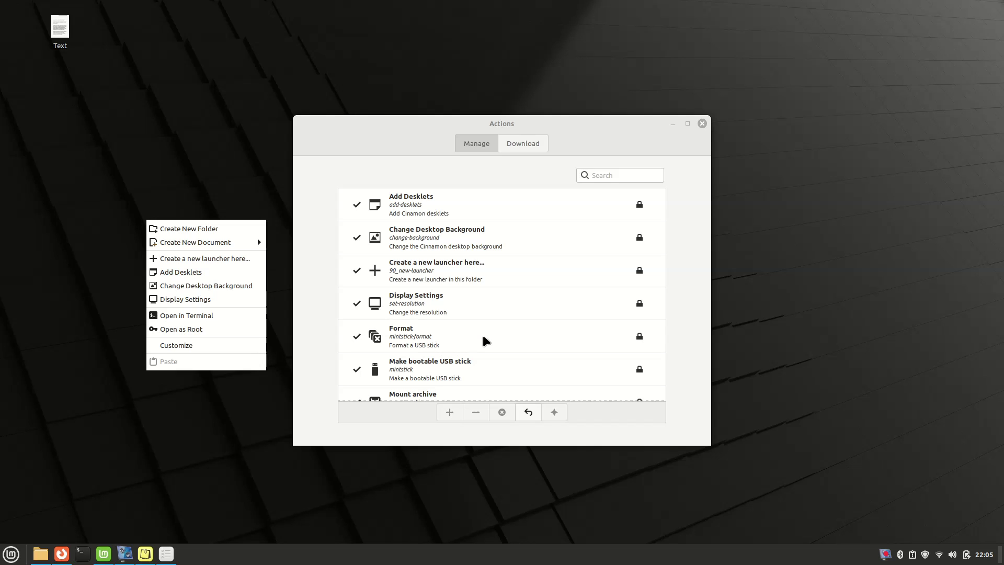
{"action": "left_click", "coordinate": [584, 172]}
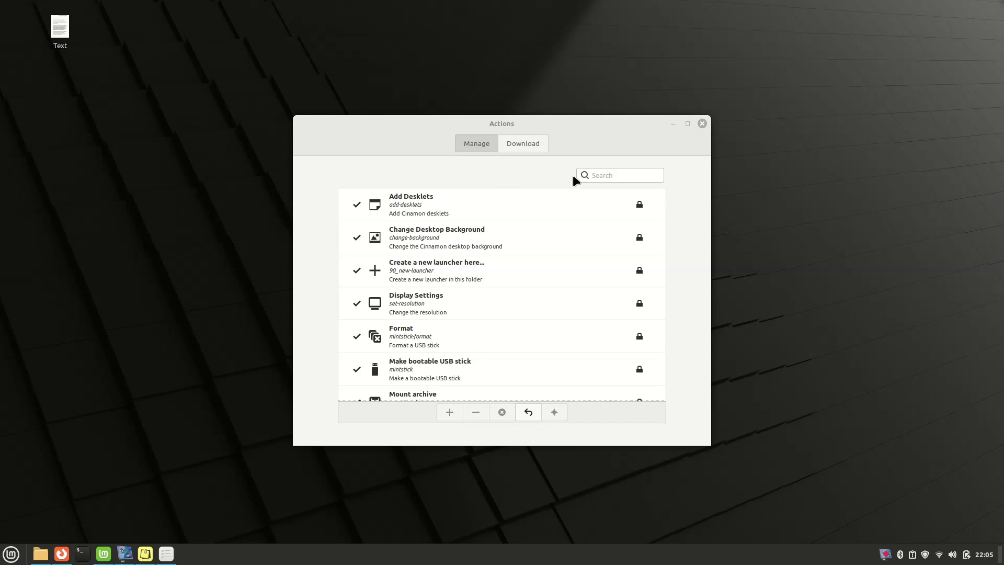
{"action": "scroll", "coordinate": [566, 260], "scroll_direction": "down", "scroll_amount": 3}
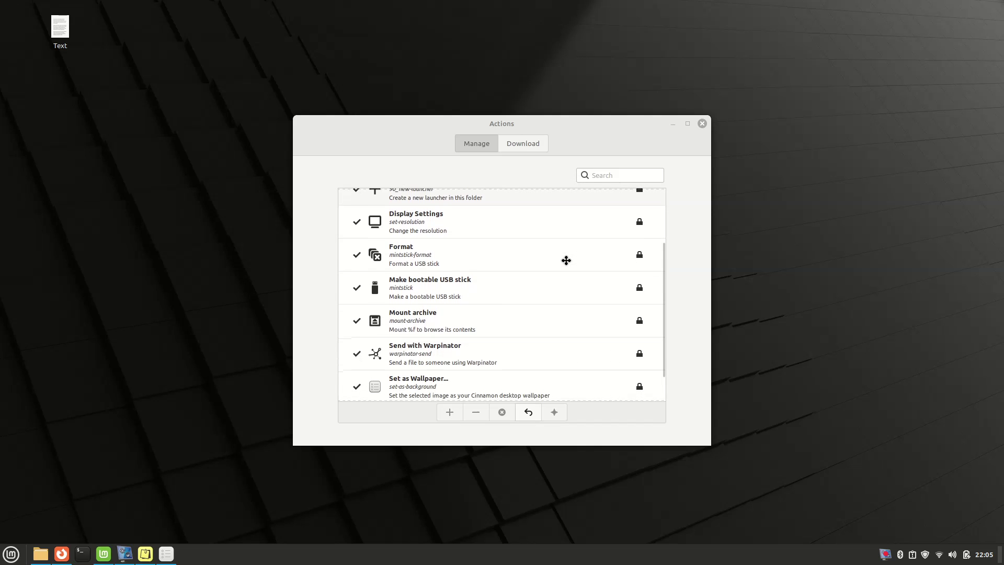
{"action": "scroll", "coordinate": [565, 260], "scroll_direction": "down", "scroll_amount": 1}
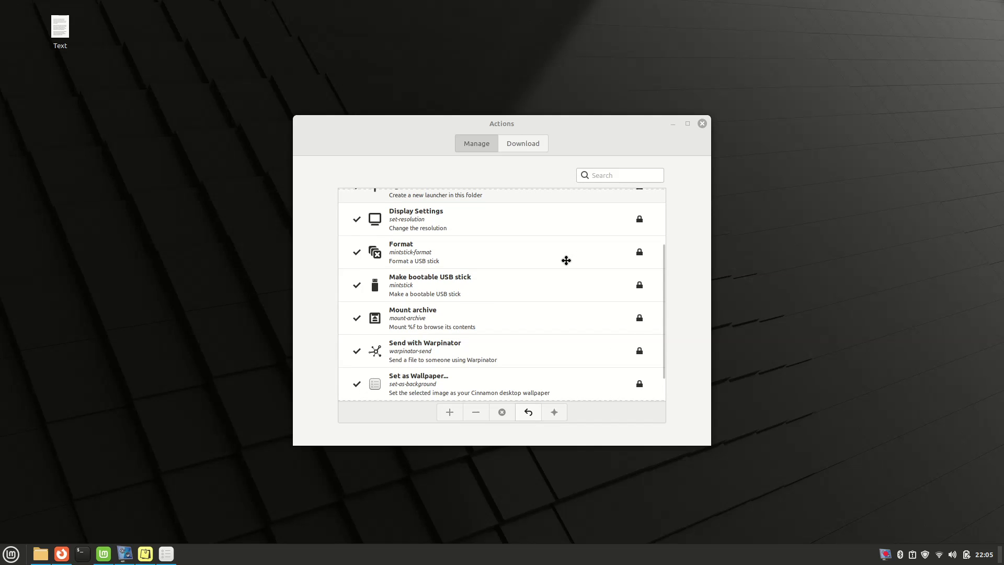
{"action": "scroll", "coordinate": [566, 260], "scroll_direction": "down", "scroll_amount": 1}
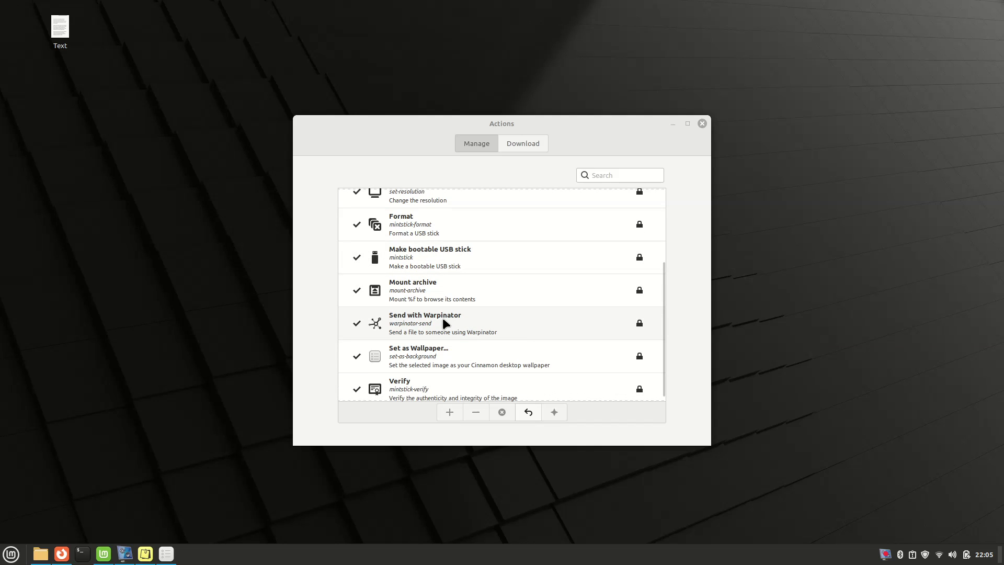
{"action": "right_click", "coordinate": [60, 38]}
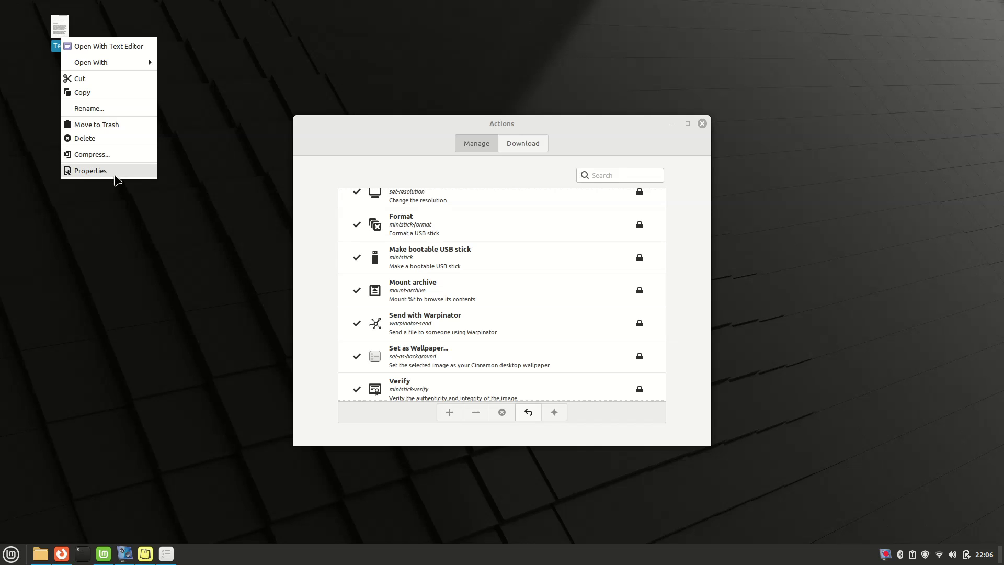
{"action": "left_click", "coordinate": [116, 174]}
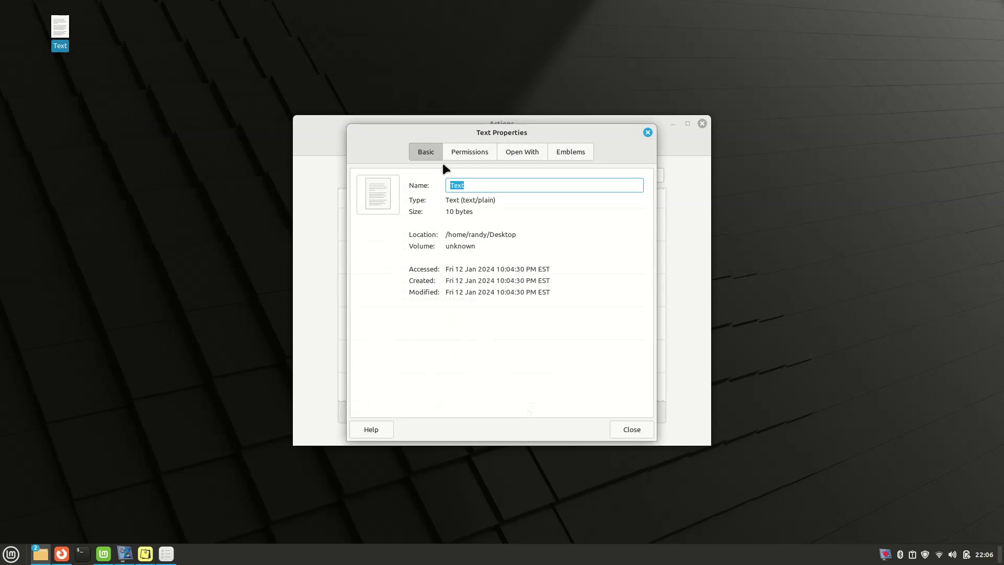
{"action": "left_click", "coordinate": [648, 133]}
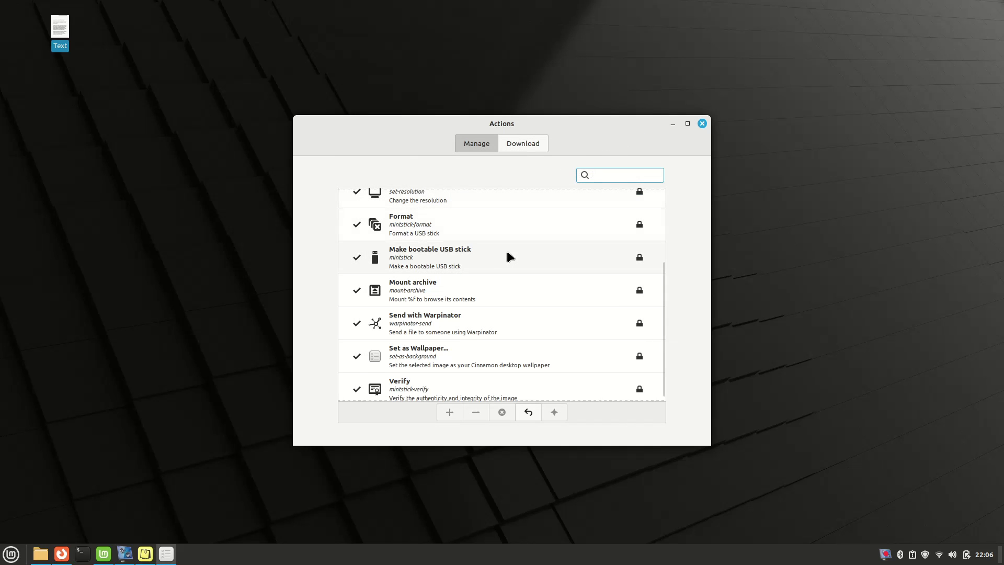
{"action": "left_click", "coordinate": [456, 325]}
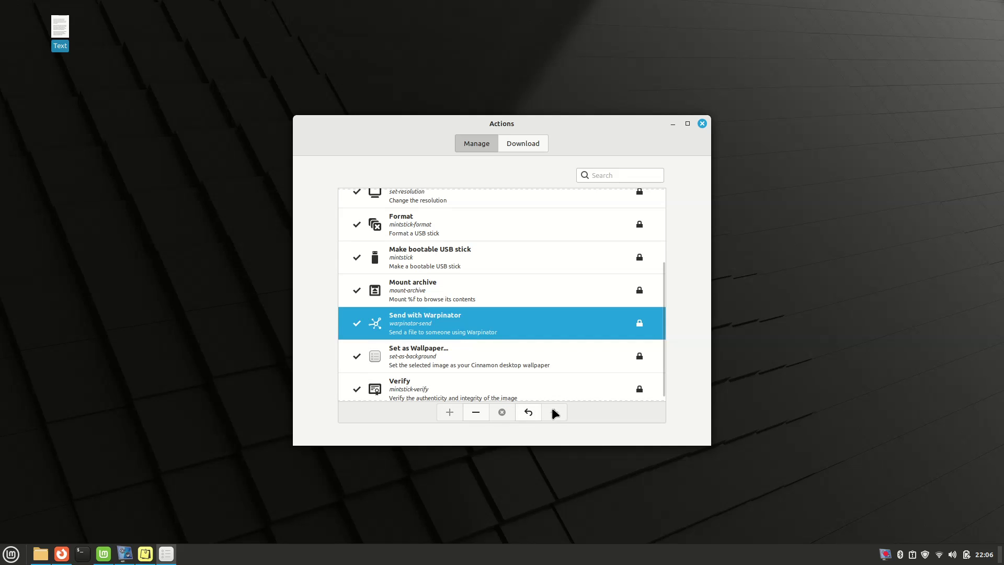
Switch between Download and Manage tabs, ending on the downloadable actions catalogue.
{"action": "left_click", "coordinate": [516, 143]}
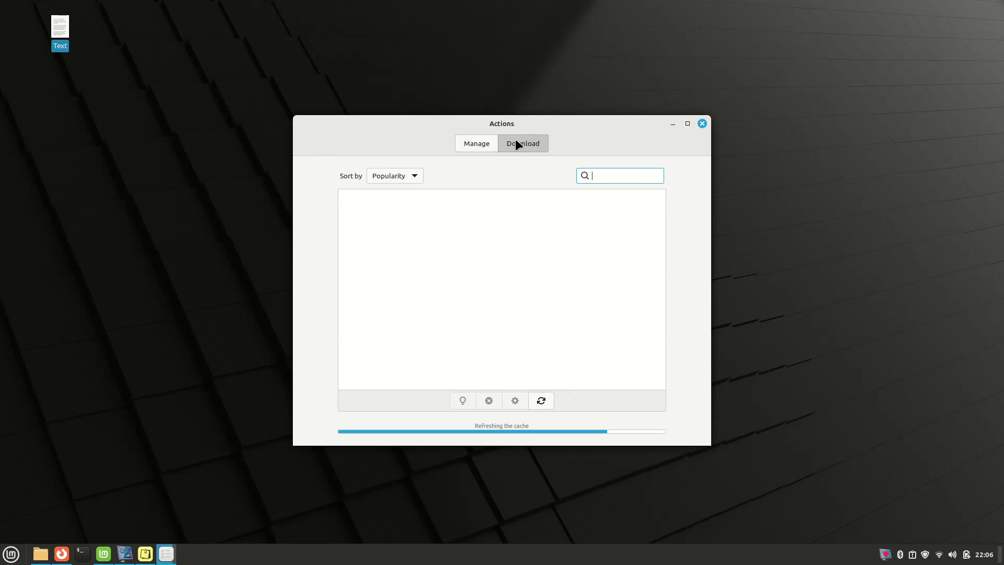
{"action": "left_click", "coordinate": [483, 139]}
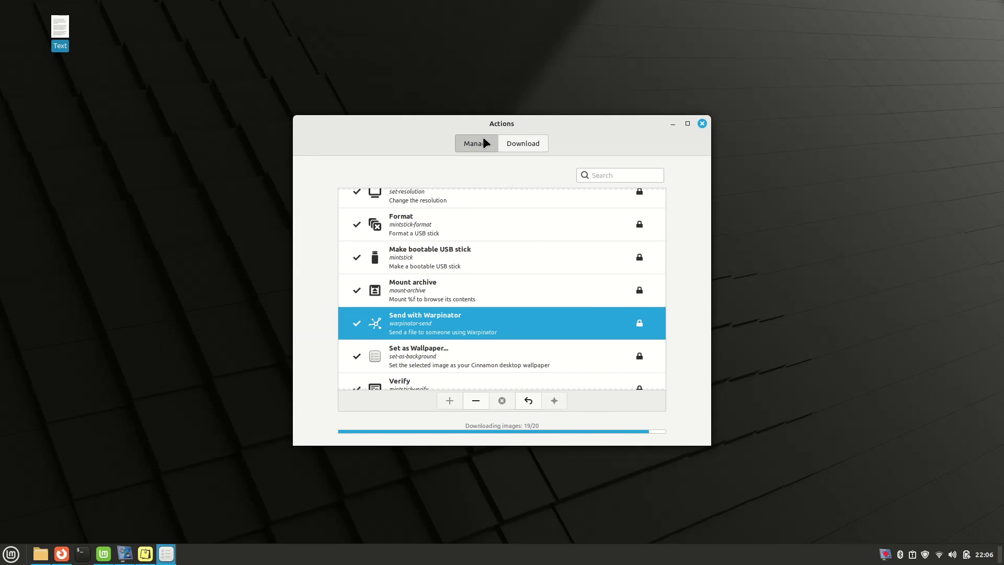
{"action": "left_click", "coordinate": [523, 140]}
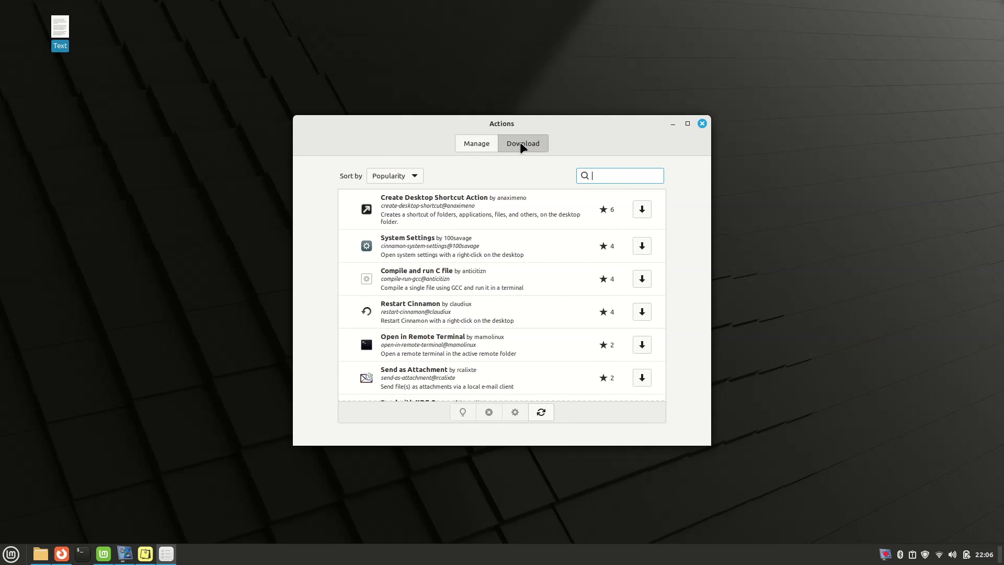
Download the Restart Cinnamon action, then check and dismiss the desktop context menu.
{"action": "left_click", "coordinate": [450, 311]}
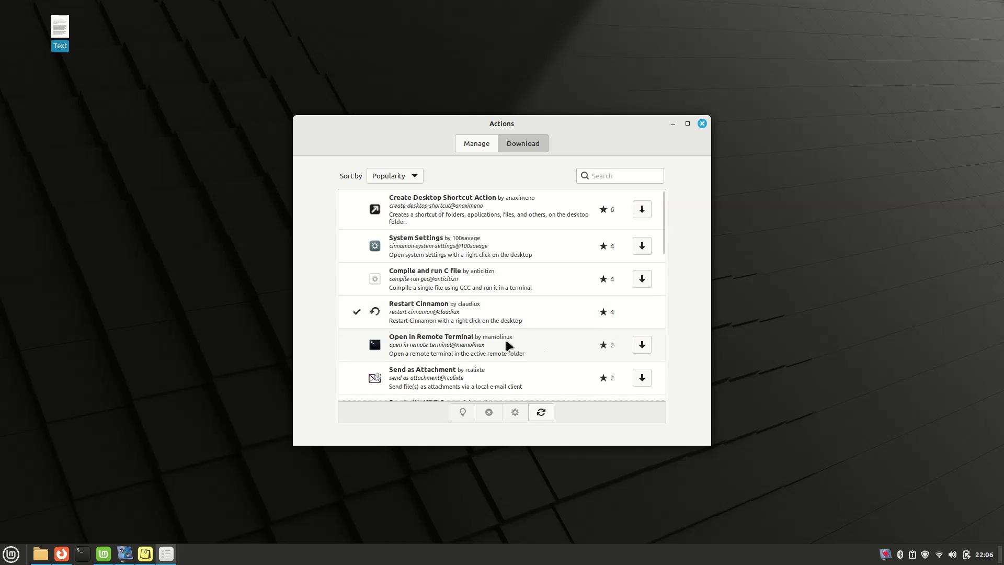
{"action": "right_click", "coordinate": [203, 227]}
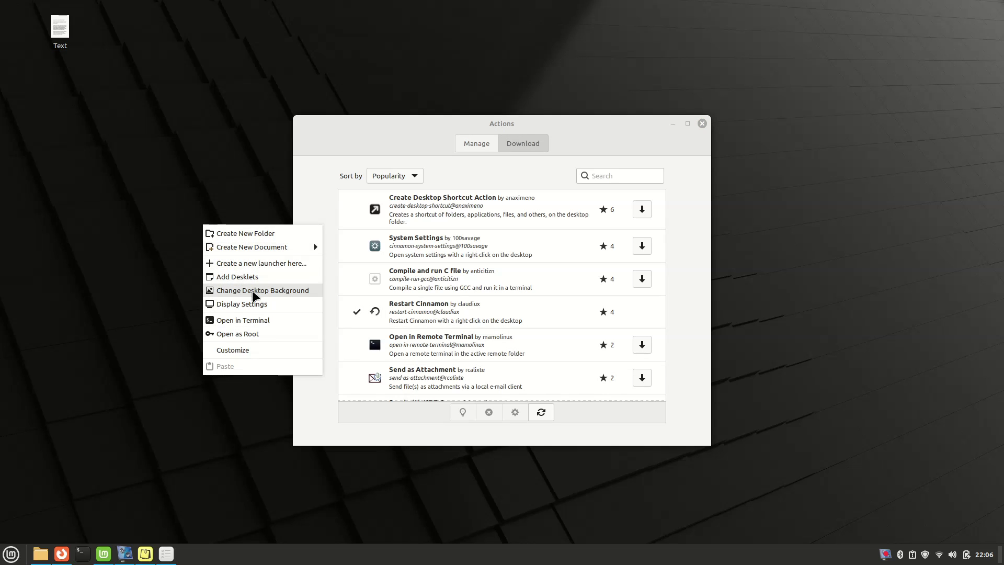
{"action": "left_click", "coordinate": [431, 312]}
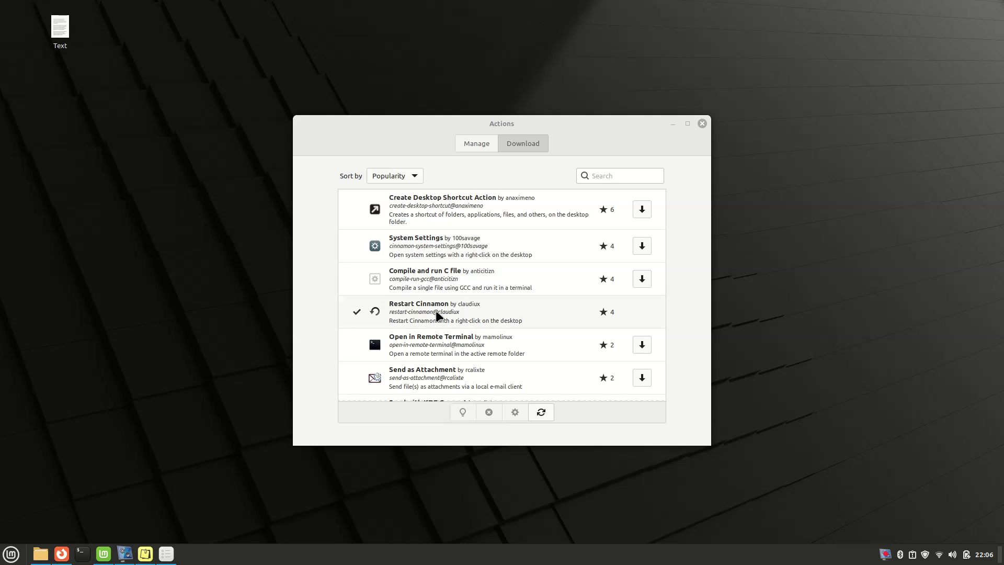
View Restart Cinnamon's Cinnamon Spices page in Firefox, then close that tab.
{"action": "left_click", "coordinate": [463, 316]}
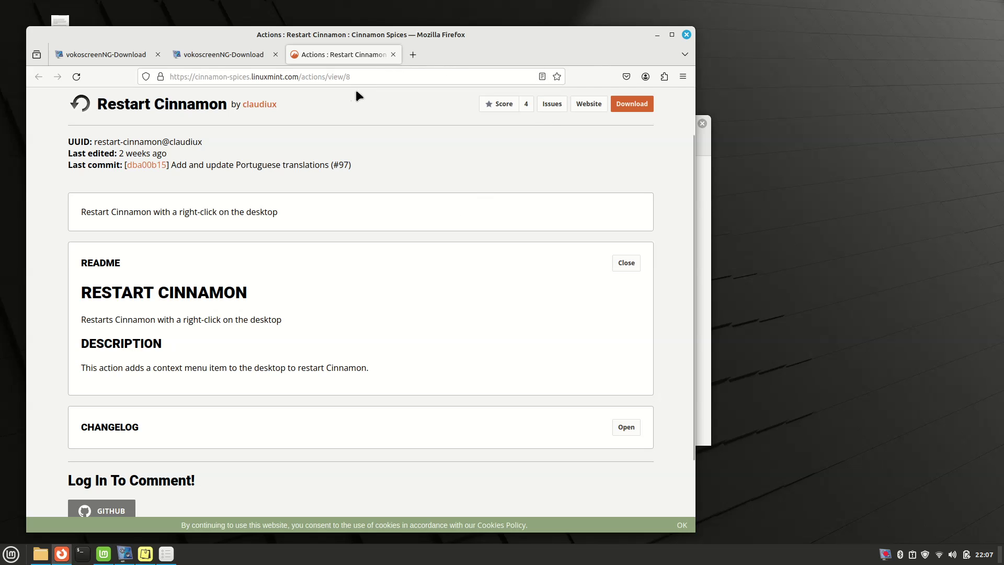
{"action": "left_click", "coordinate": [393, 55]}
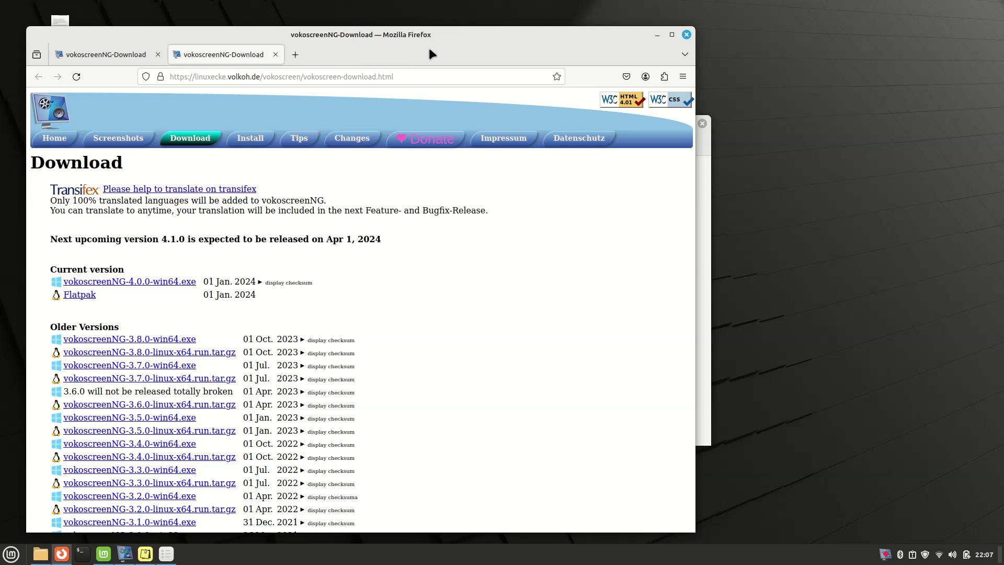
Minimize Firefox, then check the desktop context menu for Restart Cinnamon and dismiss it.
{"action": "left_click", "coordinate": [658, 35]}
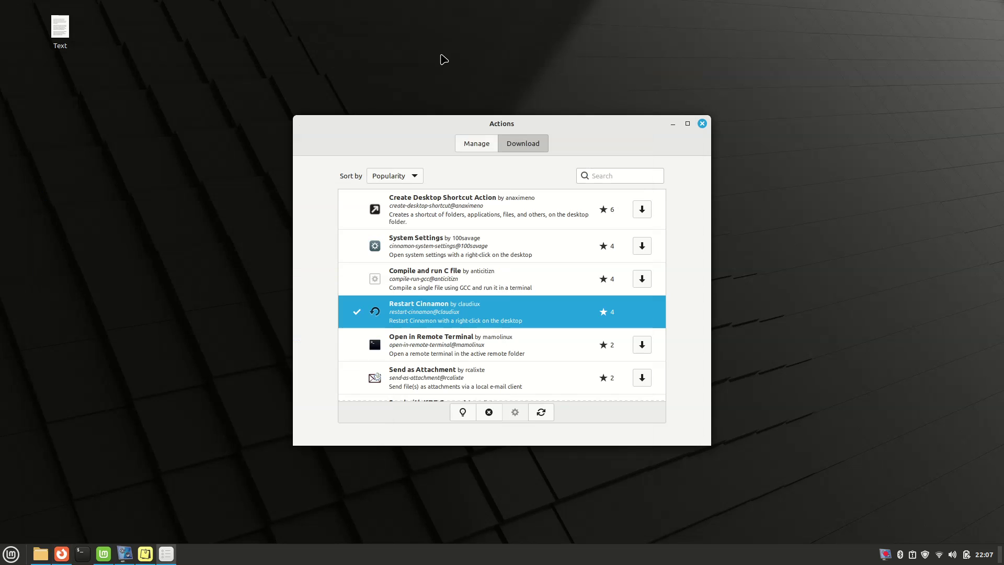
{"action": "right_click", "coordinate": [434, 54]}
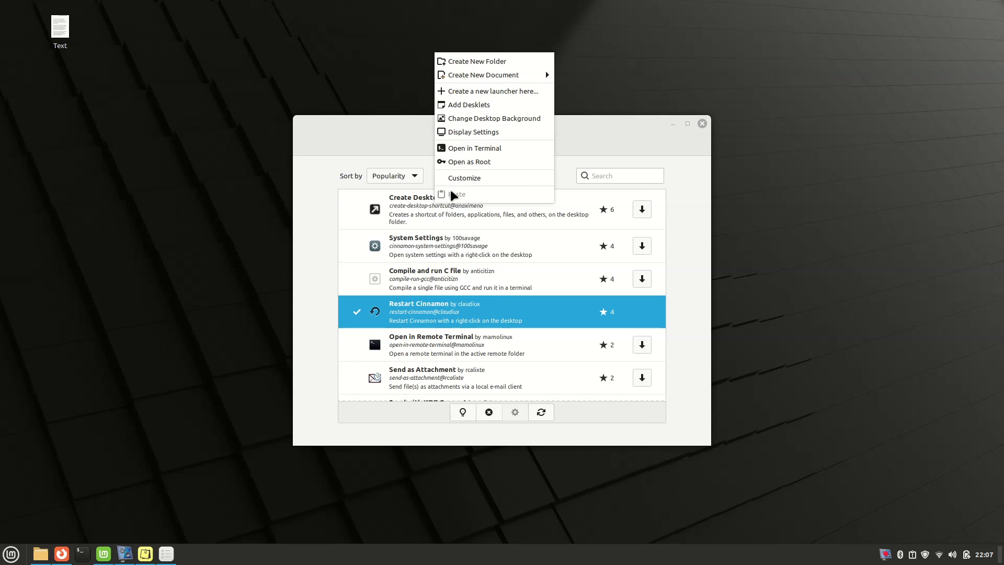
{"action": "left_click", "coordinate": [683, 299]}
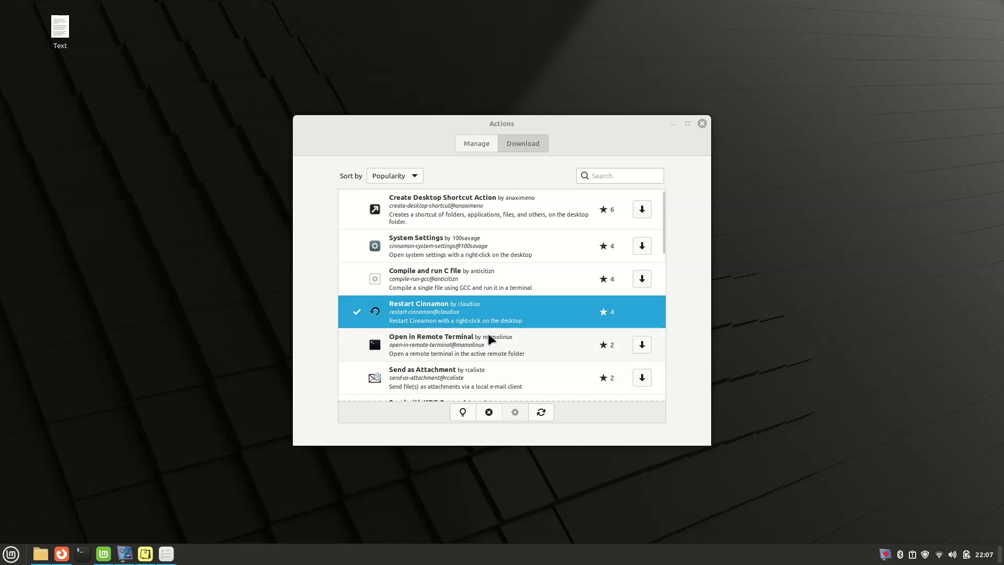
Scroll the Download list past Compress PDF, PDF OCR and Reload All Desklets to Verify md5sum.
{"action": "scroll", "coordinate": [492, 340], "scroll_direction": "down", "scroll_amount": 1}
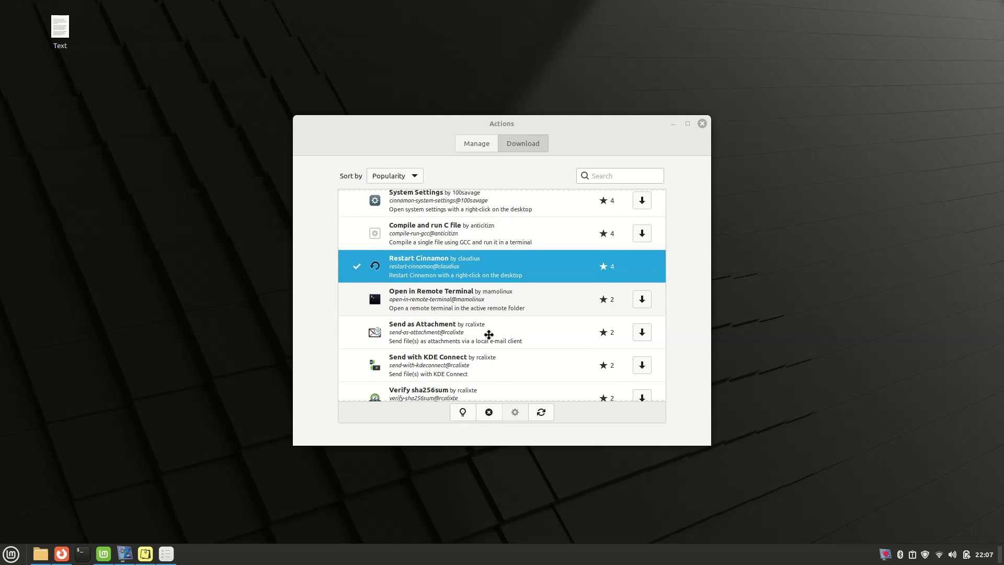
{"action": "scroll", "coordinate": [489, 335], "scroll_direction": "down", "scroll_amount": 5}
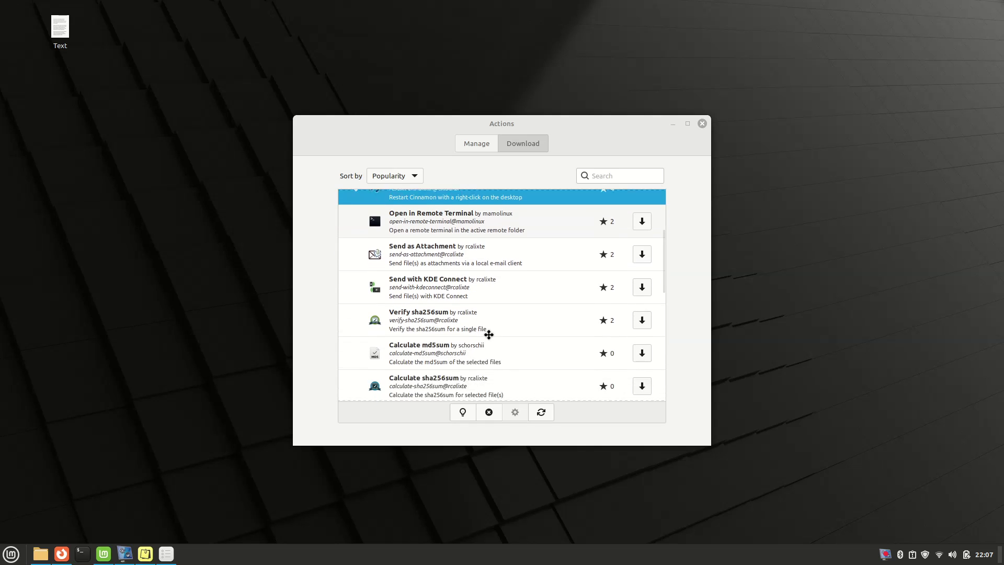
{"action": "scroll", "coordinate": [489, 335], "scroll_direction": "down", "scroll_amount": 3}
{"action": "scroll", "coordinate": [489, 336], "scroll_direction": "down", "scroll_amount": 3}
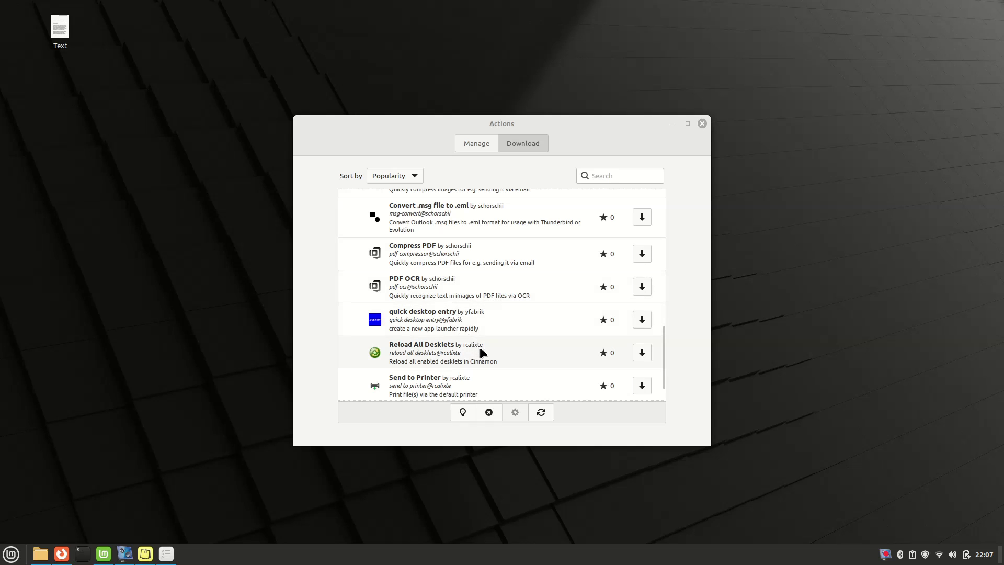
{"action": "scroll", "coordinate": [480, 349], "scroll_direction": "down", "scroll_amount": 1}
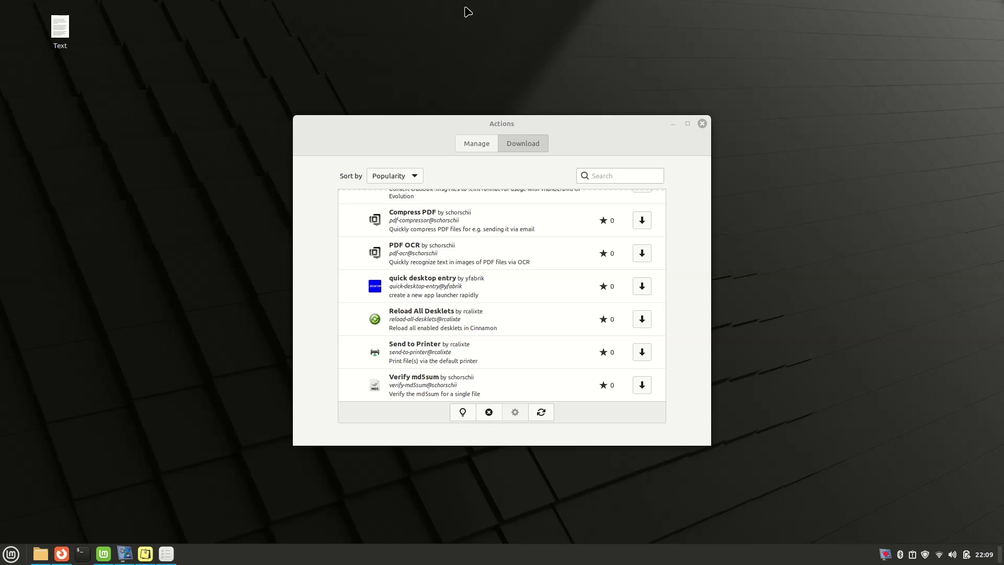
Open Display settings from the desktop menu and look at its Settings and Layout tabs.
{"action": "right_click", "coordinate": [149, 175]}
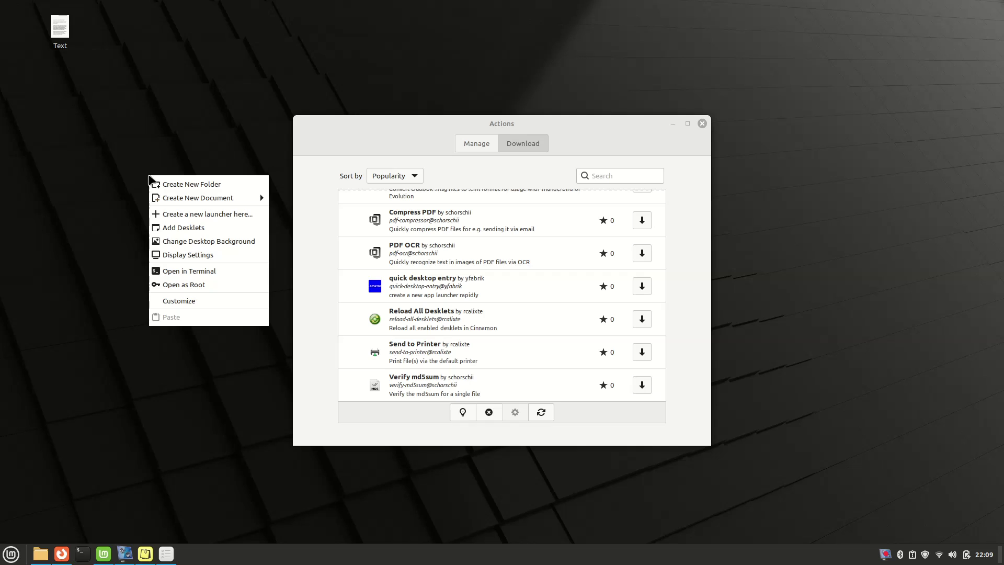
{"action": "left_click", "coordinate": [178, 255]}
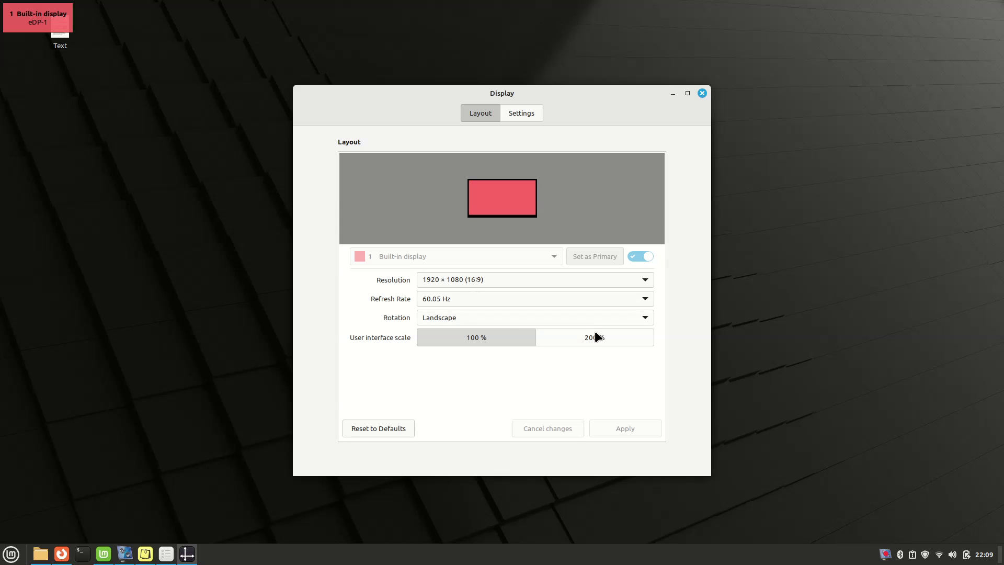
{"action": "left_click", "coordinate": [525, 116]}
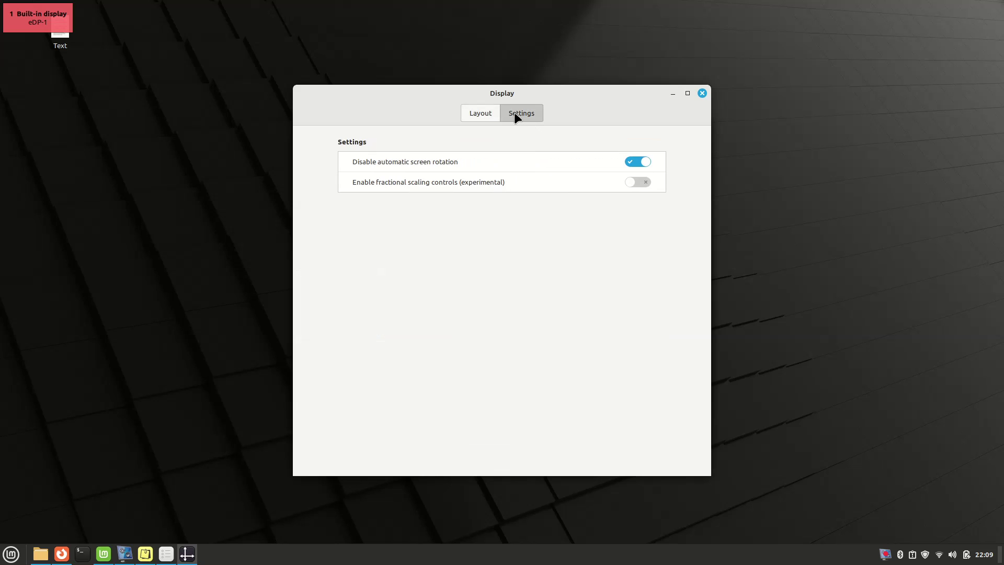
{"action": "left_click", "coordinate": [481, 112]}
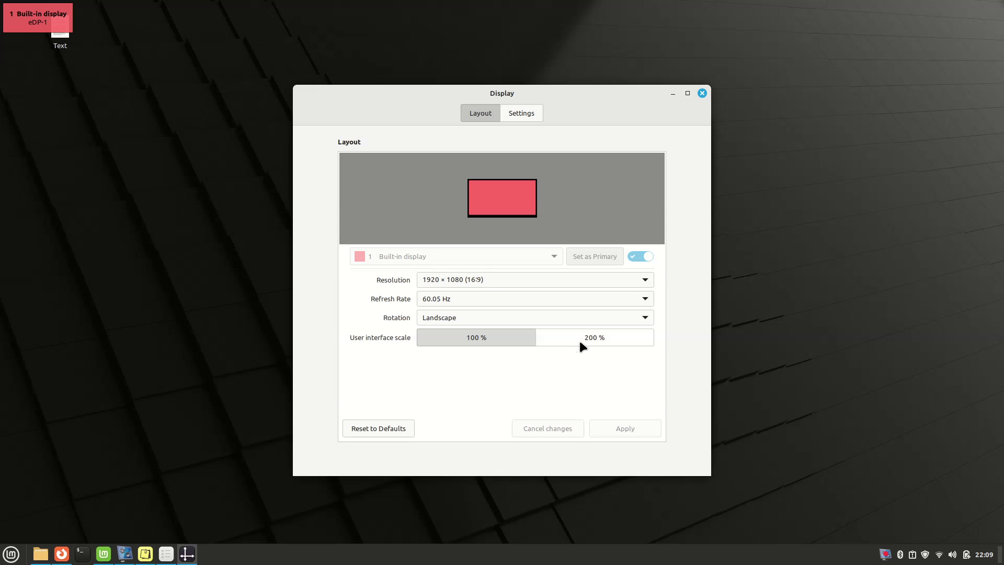
Switch on 'Enable fractional scaling controls' and go back to the Layout tab.
{"action": "left_click", "coordinate": [525, 114]}
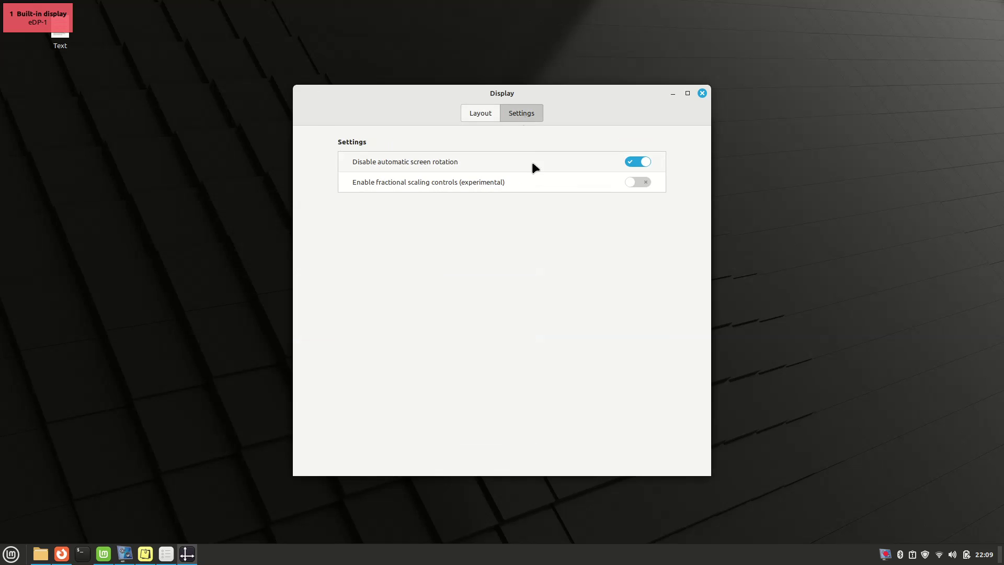
{"action": "left_click", "coordinate": [636, 182]}
{"action": "left_click", "coordinate": [484, 111]}
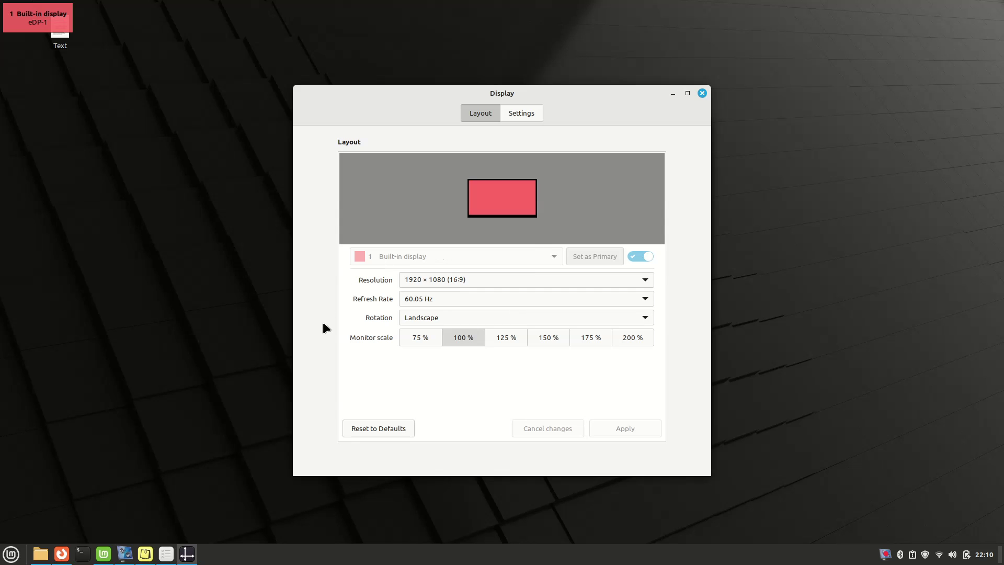
{"action": "right_click", "coordinate": [61, 558]}
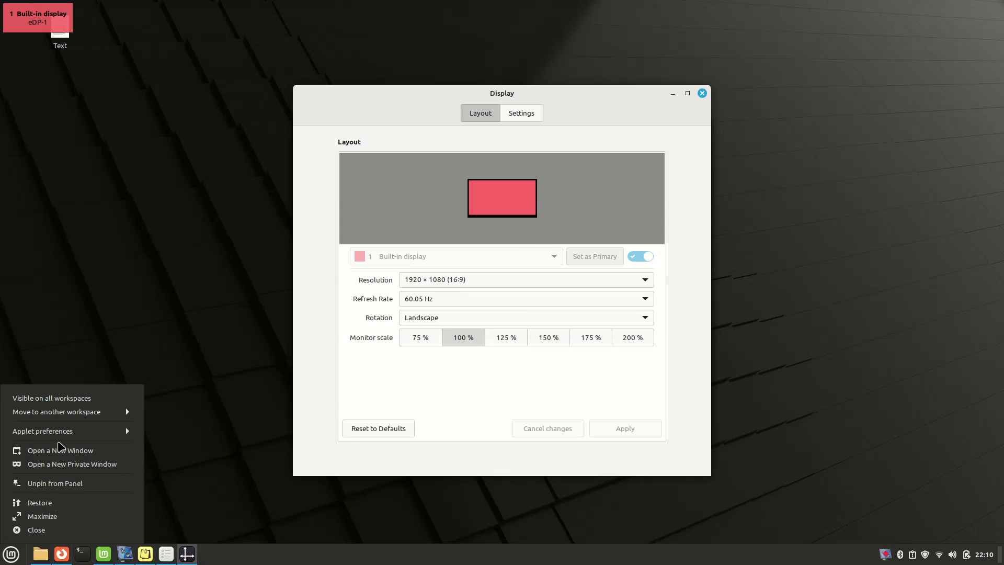
{"action": "left_click", "coordinate": [169, 368]}
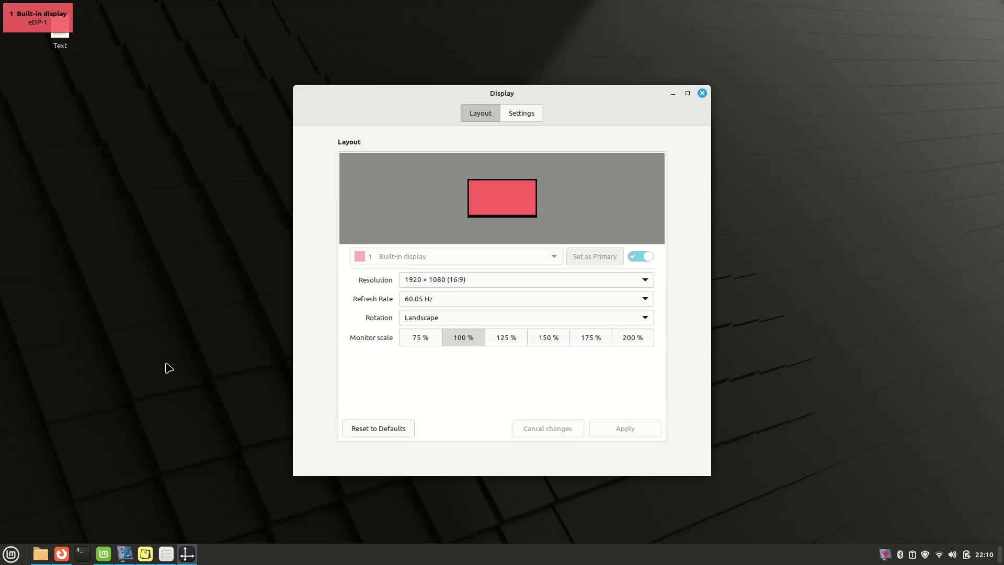
{"action": "left_click", "coordinate": [9, 555]}
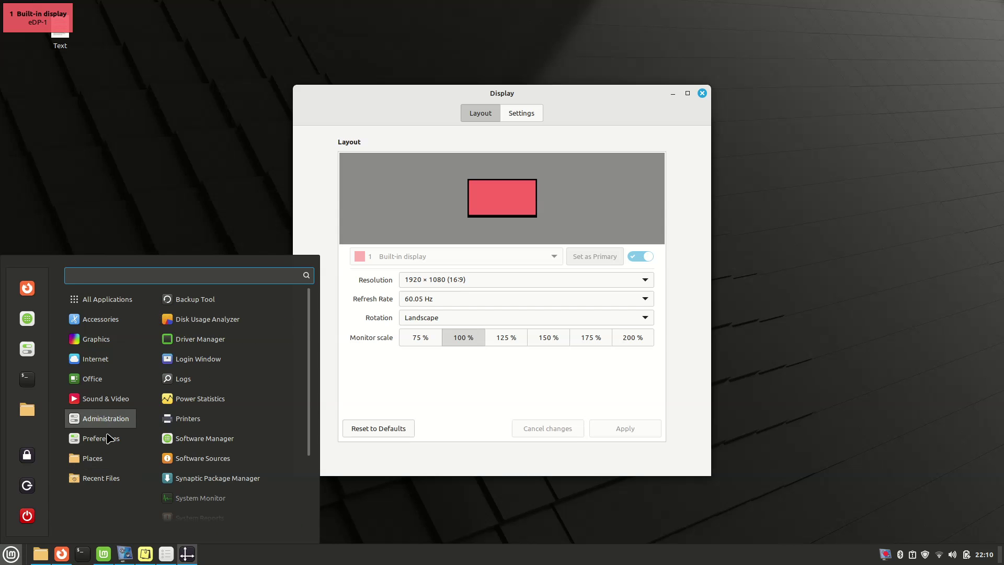
{"action": "mouse_move", "coordinate": [119, 387]}
{"action": "mouse_move", "coordinate": [100, 319]}
{"action": "right_click", "coordinate": [191, 320]}
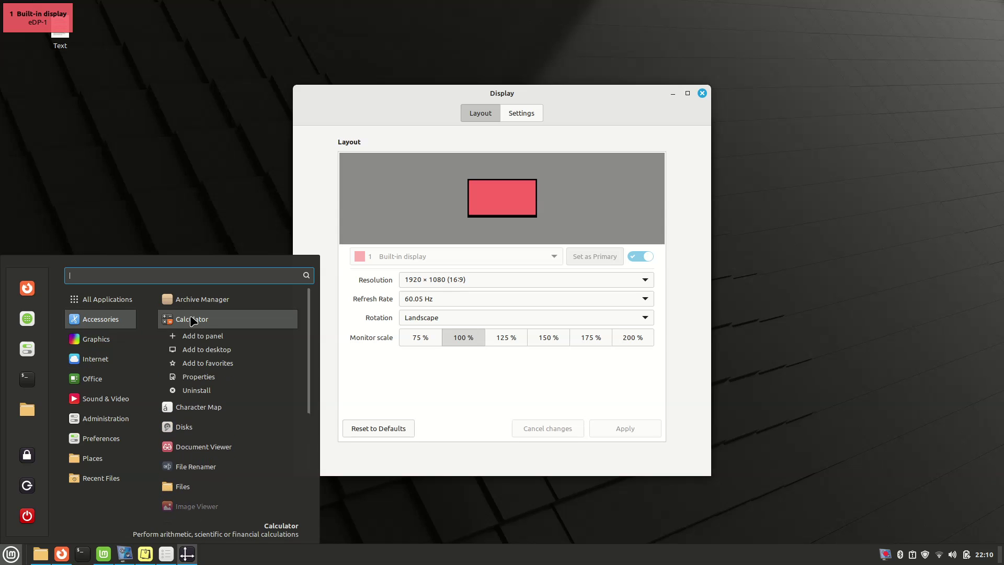
{"action": "left_click", "coordinate": [191, 379]}
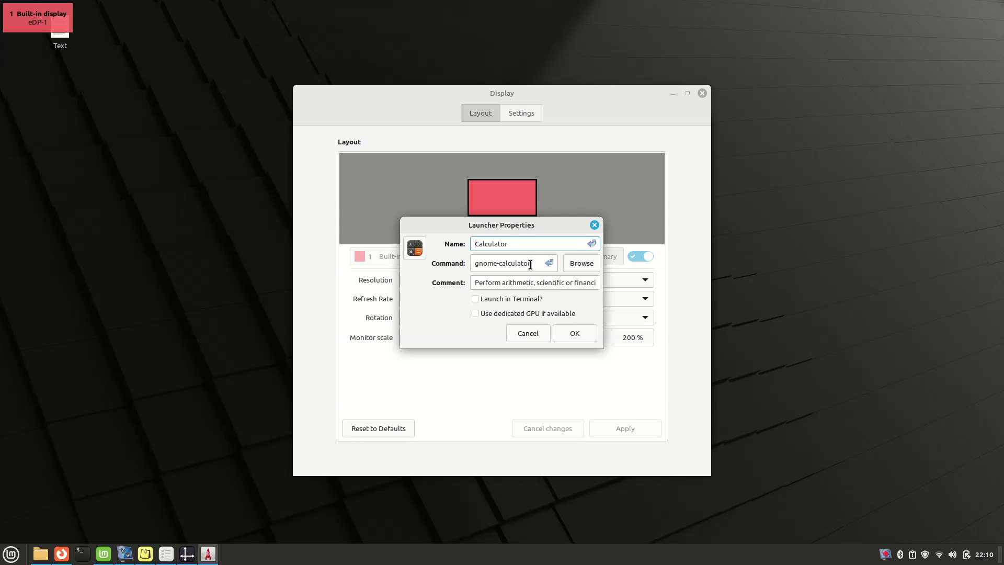
{"action": "left_click", "coordinate": [595, 225]}
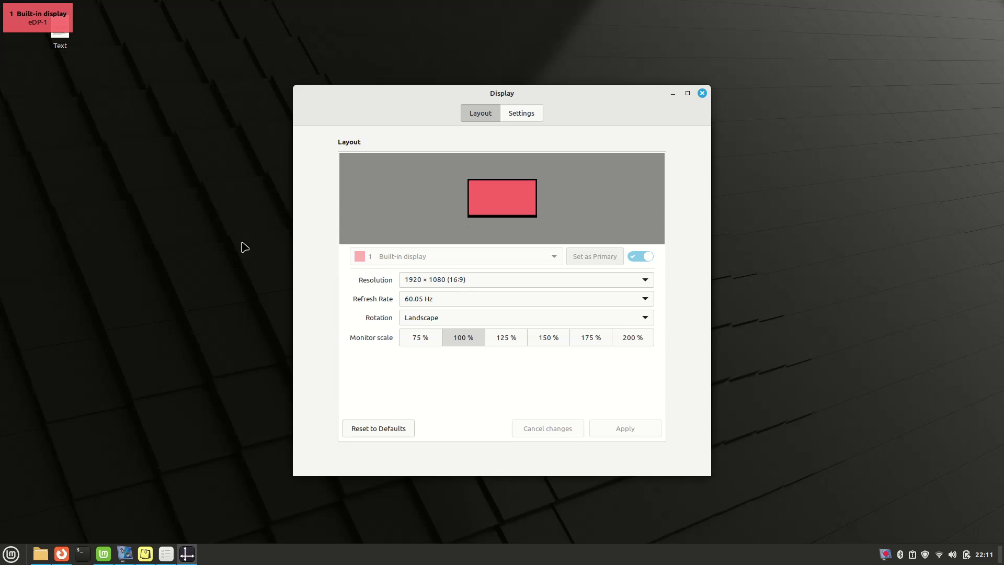
Search 'zoom' in the menu, open Accessibility, and switch on 'Enable zoom' under Desktop Zoom.
{"action": "left_click", "coordinate": [10, 554]}
{"action": "type", "text": "zoom"}
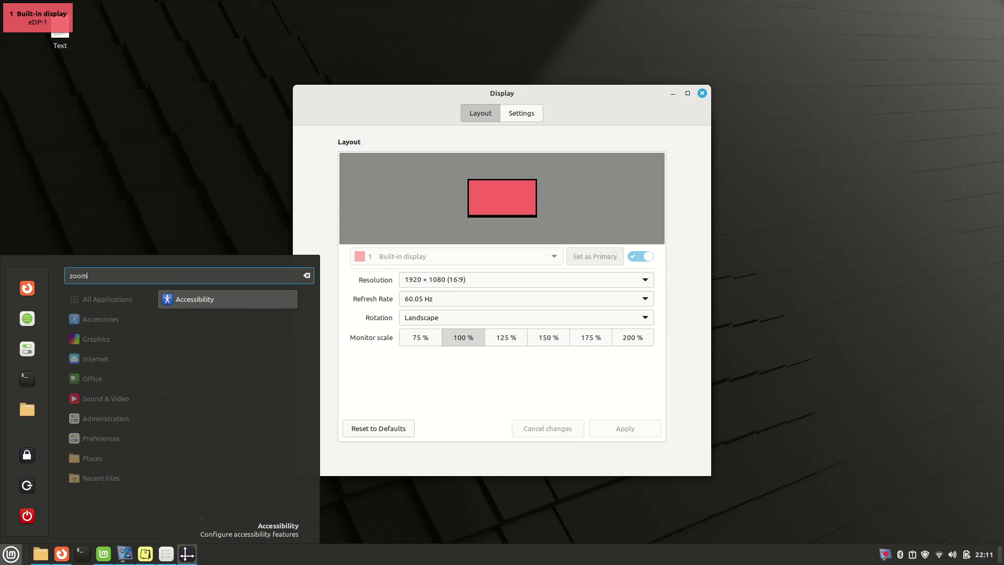
{"action": "left_click", "coordinate": [227, 305]}
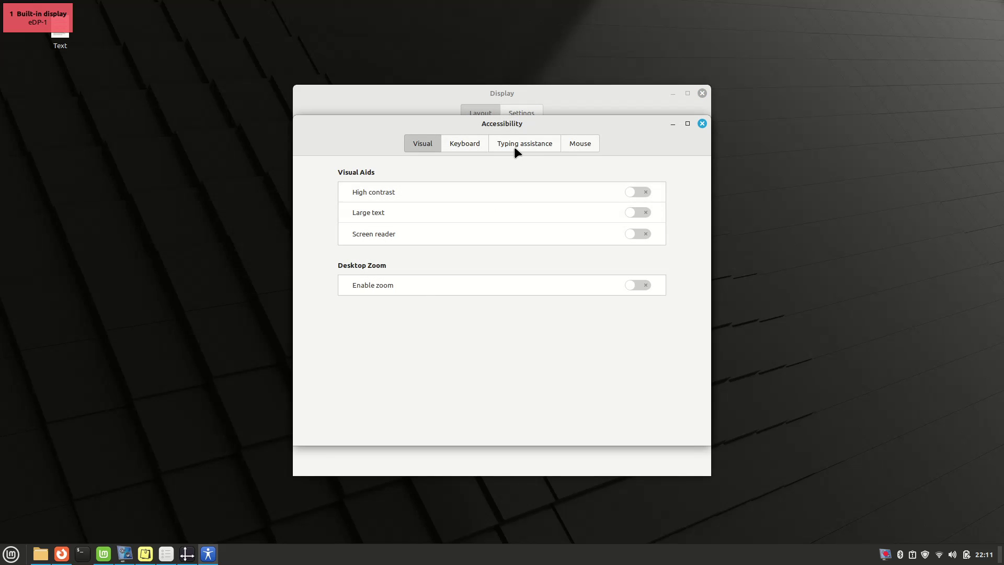
{"action": "left_click", "coordinate": [642, 284]}
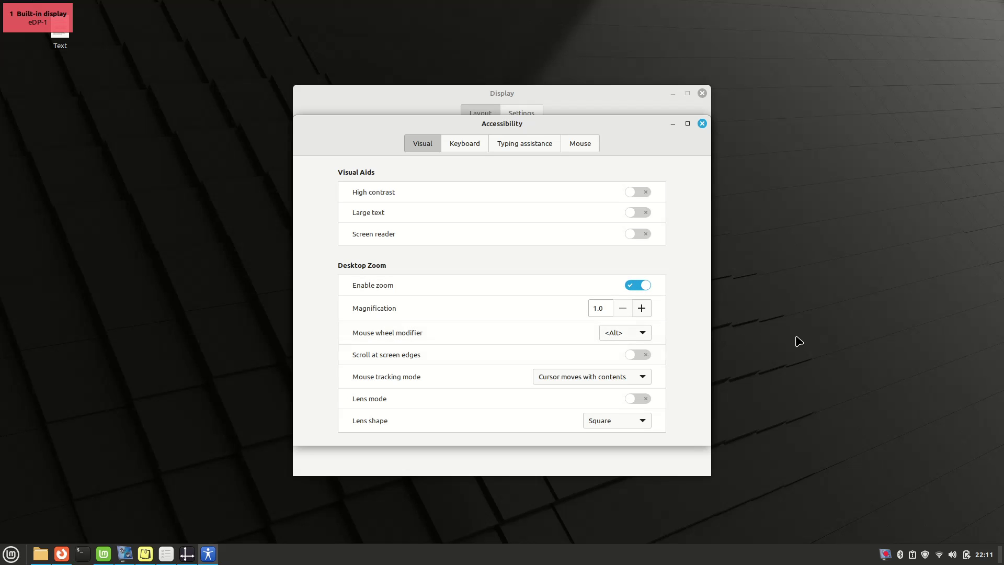
Test the desktop zoom by zooming in and out with Alt+scroll.
{"action": "scroll", "coordinate": [796, 337], "scroll_direction": "up", "scroll_amount": 4, "text": "alt"}
{"action": "scroll", "coordinate": [795, 336], "scroll_direction": "down", "scroll_amount": 4, "text": "alt"}
{"action": "scroll", "coordinate": [796, 336], "scroll_direction": "up", "scroll_amount": 4, "text": "alt"}
{"action": "scroll", "coordinate": [797, 336], "scroll_direction": "down", "scroll_amount": 4, "text": "alt"}
{"action": "scroll", "coordinate": [796, 337], "scroll_direction": "up", "scroll_amount": 5, "text": "alt"}
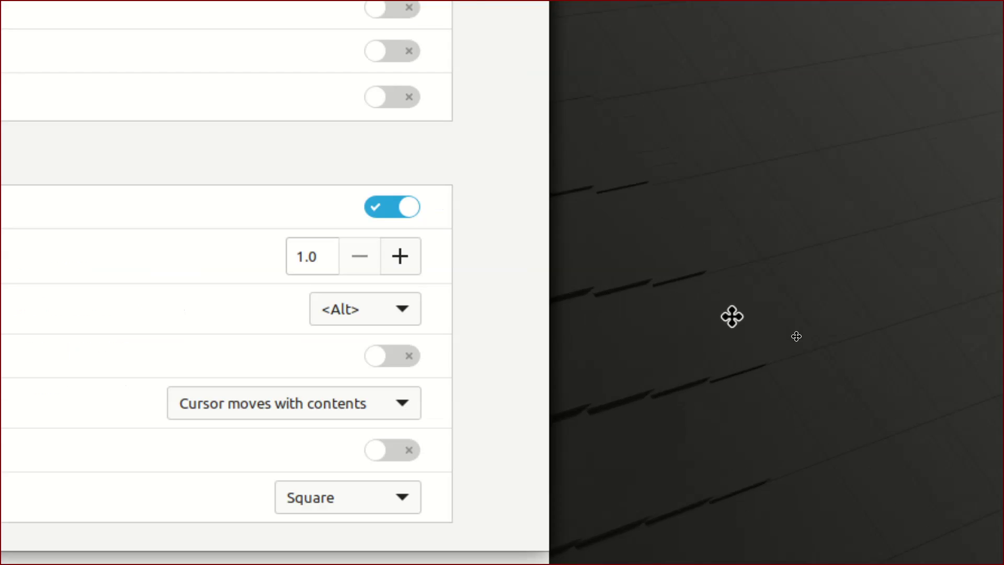
{"action": "scroll", "coordinate": [796, 336], "scroll_direction": "down", "scroll_amount": 5, "text": "alt"}
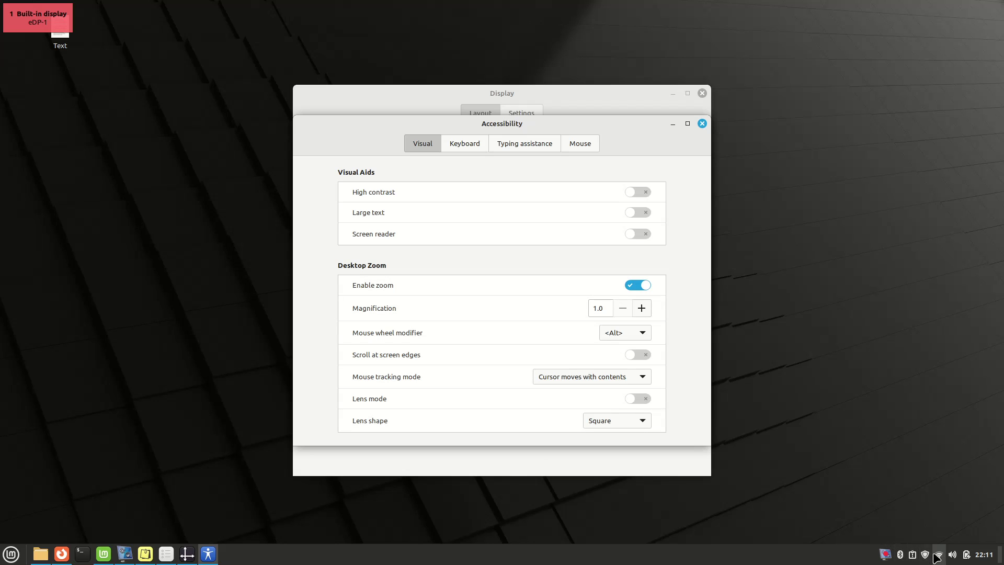
{"action": "middle_click", "coordinate": [953, 558]}
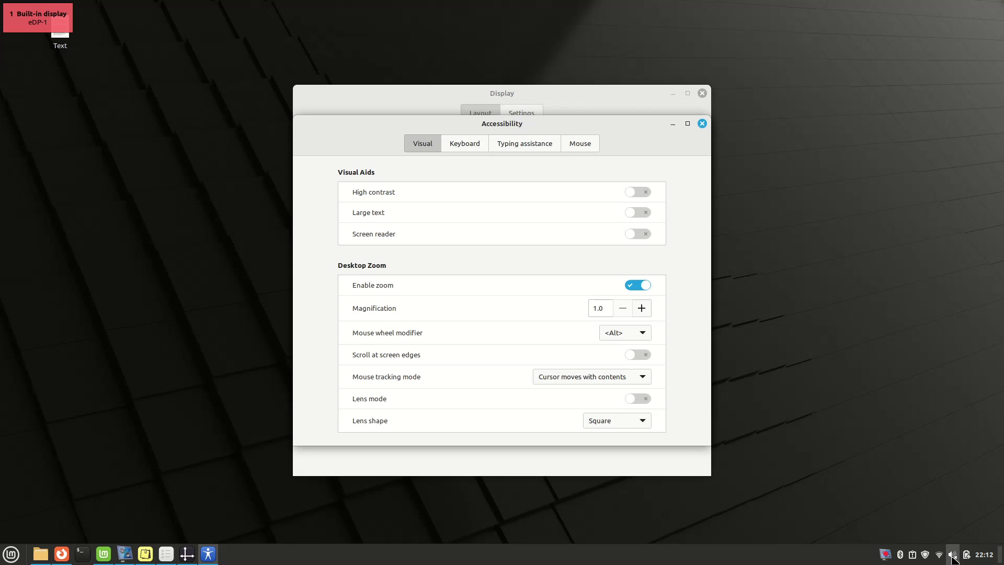
{"action": "middle_click", "coordinate": [951, 554]}
Launch Backup Tool by searching 'backup' in the menu, and close the Display settings window.
{"action": "mouse_move", "coordinate": [205, 549]}
{"action": "key", "text": "super"}
{"action": "type", "text": "mint"}
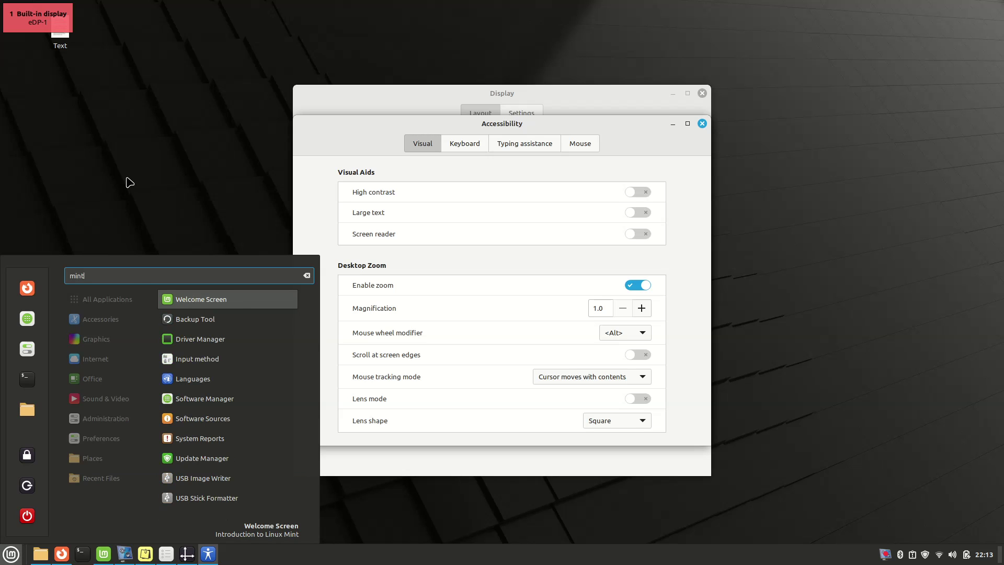
{"action": "key", "text": "BackSpace"}
{"action": "key", "text": "BackSpace"}
{"action": "key", "text": "BackSpace"}
{"action": "key", "text": "BackSpace"}
{"action": "type", "text": "backup"}
{"action": "left_click", "coordinate": [223, 301]}
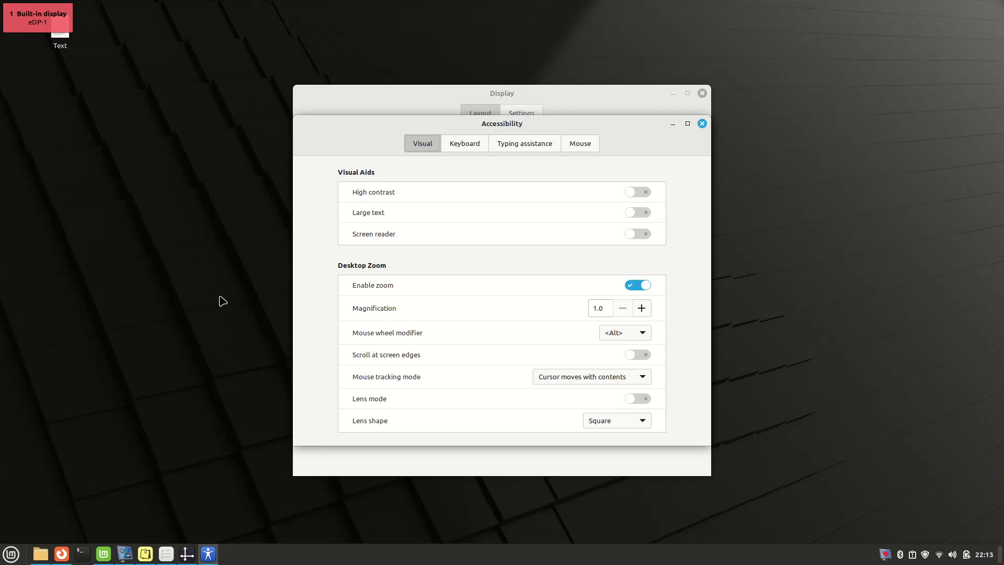
{"action": "left_click", "coordinate": [702, 94]}
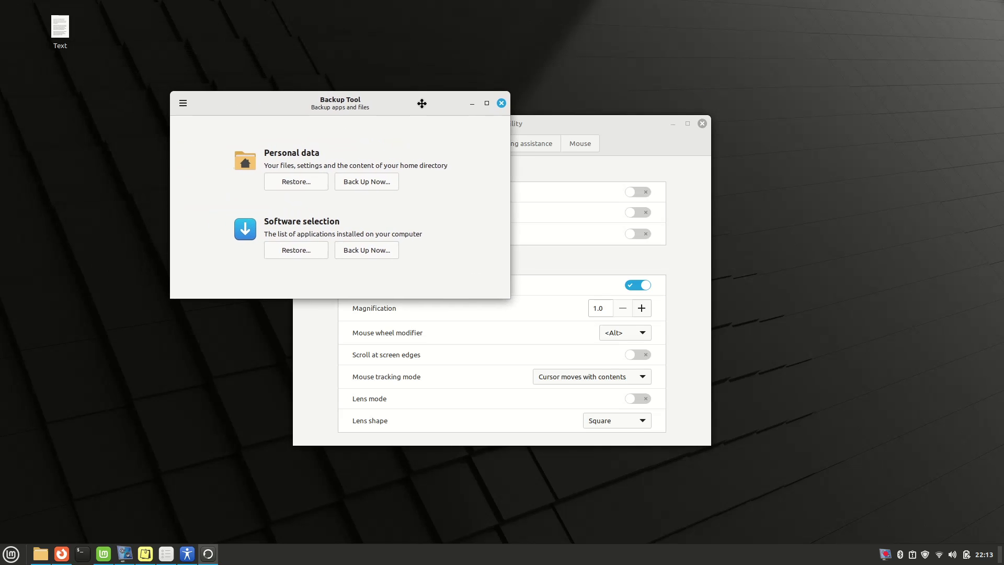
Move the Backup Tool window slightly, then view and close its About version information.
{"action": "left_click_drag", "start_coordinate": [422, 104], "coordinate": [449, 121]}
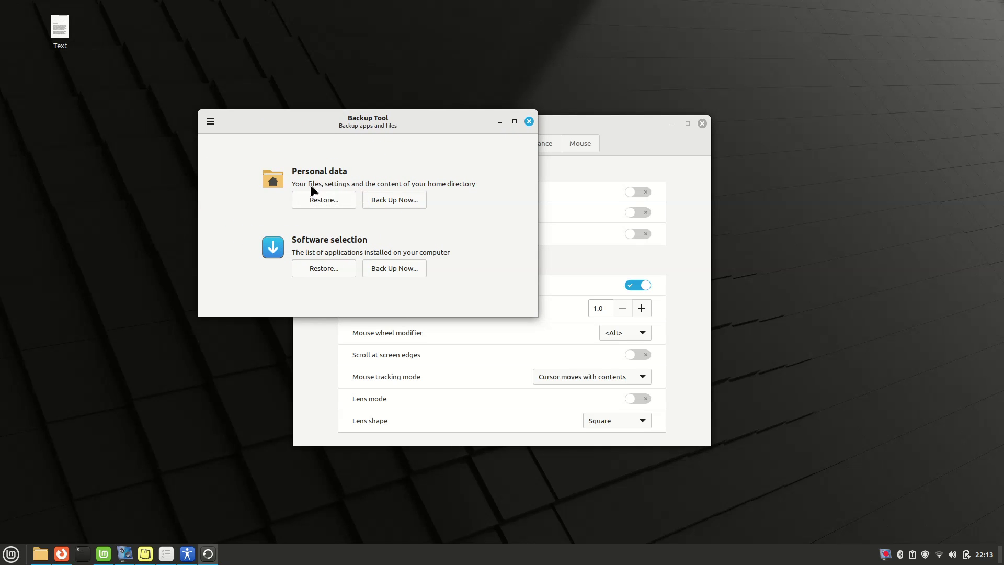
{"action": "left_click", "coordinate": [211, 121]}
{"action": "left_click", "coordinate": [212, 138]}
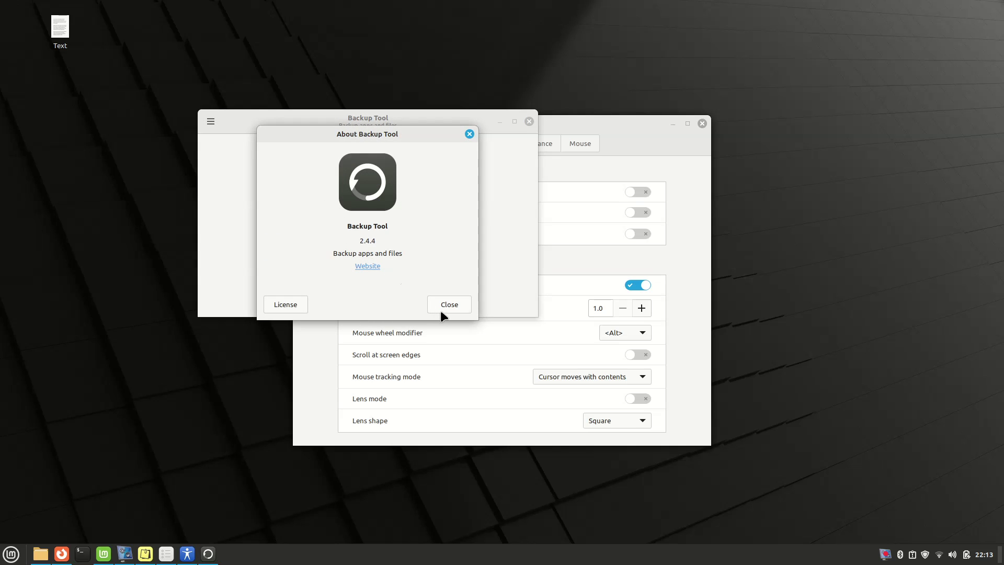
{"action": "left_click", "coordinate": [458, 306]}
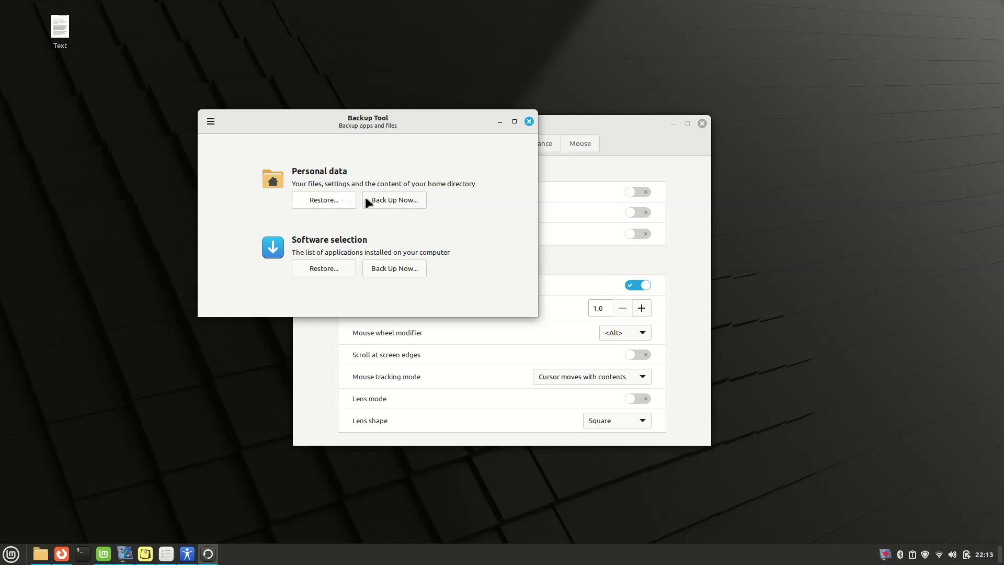
Start a Personal data backup to Downloads and advance past the exclusions to the hidden-files step.
{"action": "left_click", "coordinate": [383, 200]}
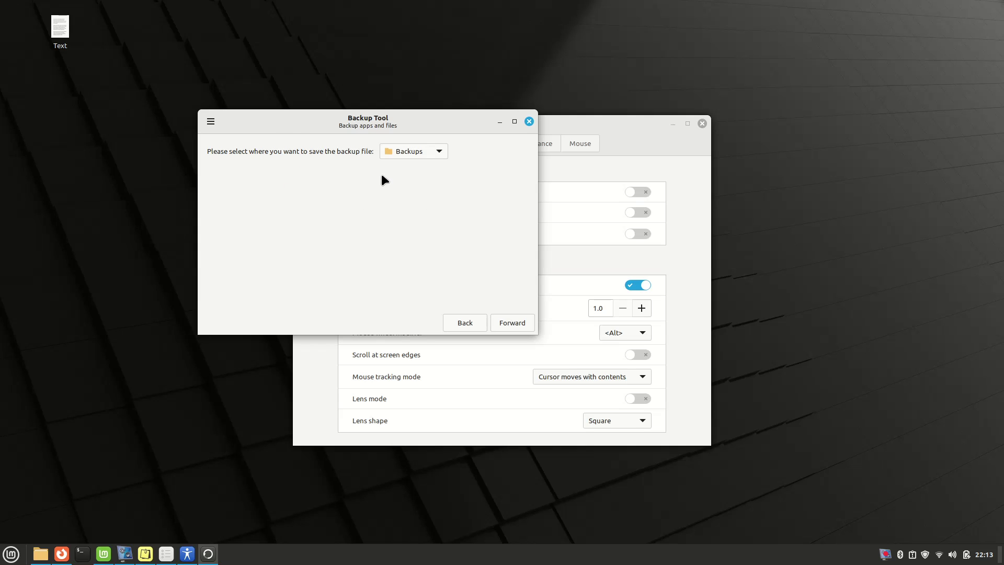
{"action": "left_click", "coordinate": [403, 154]}
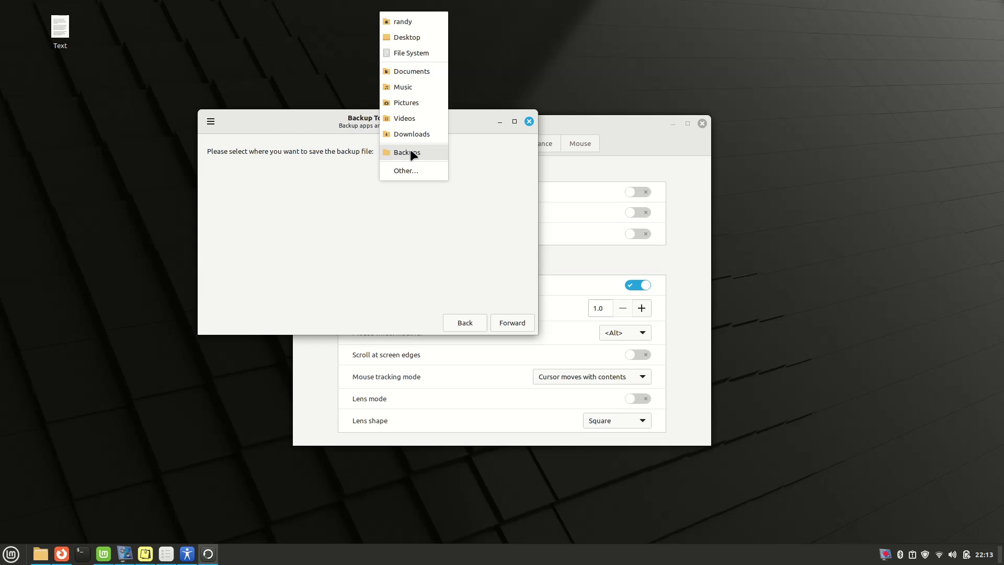
{"action": "left_click", "coordinate": [414, 134]}
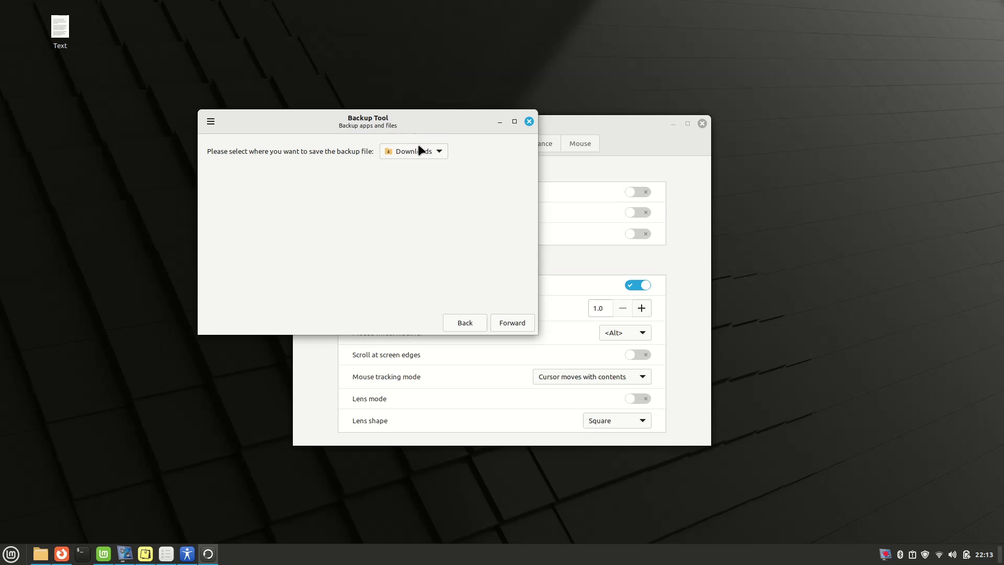
{"action": "left_click", "coordinate": [513, 322]}
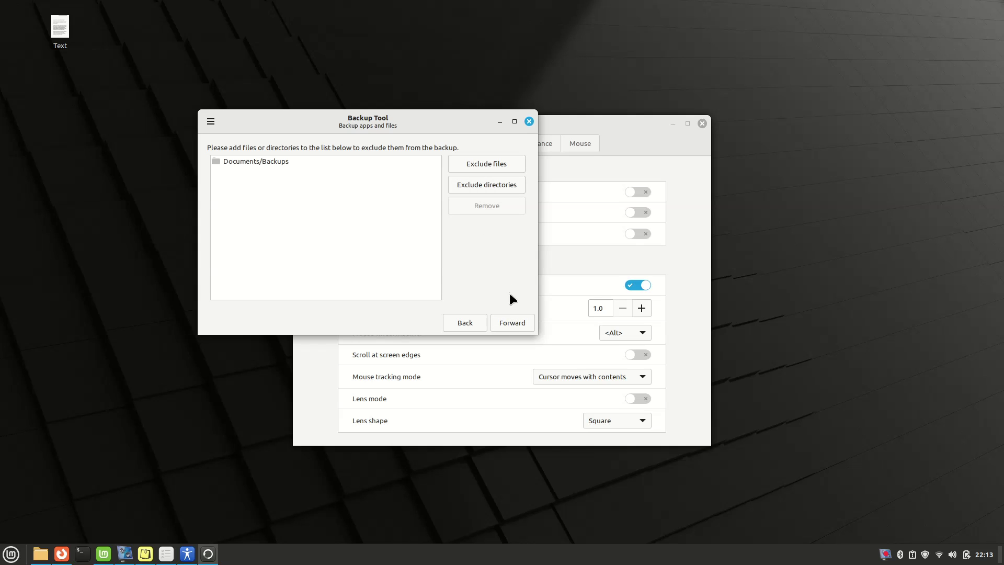
{"action": "left_click", "coordinate": [512, 323]}
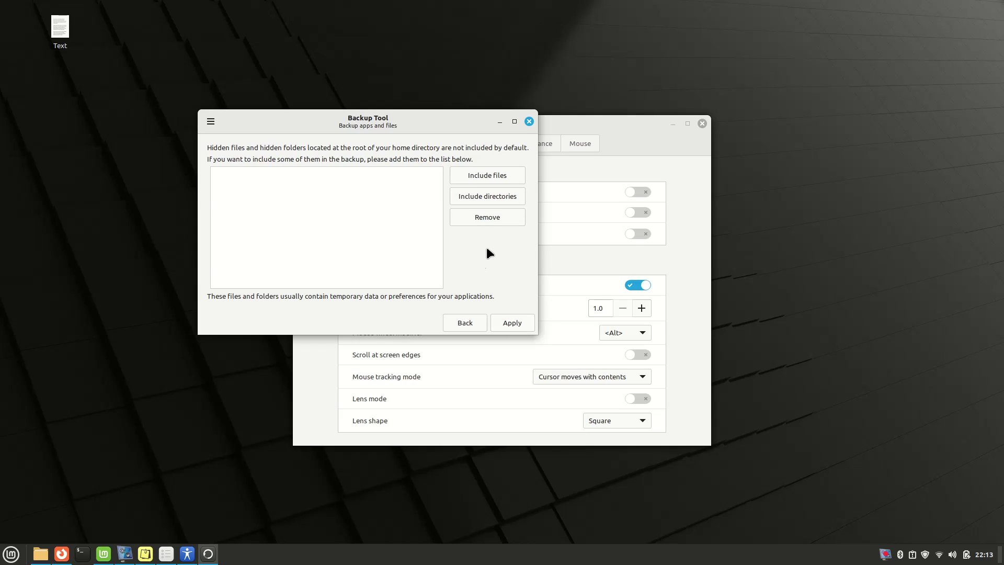